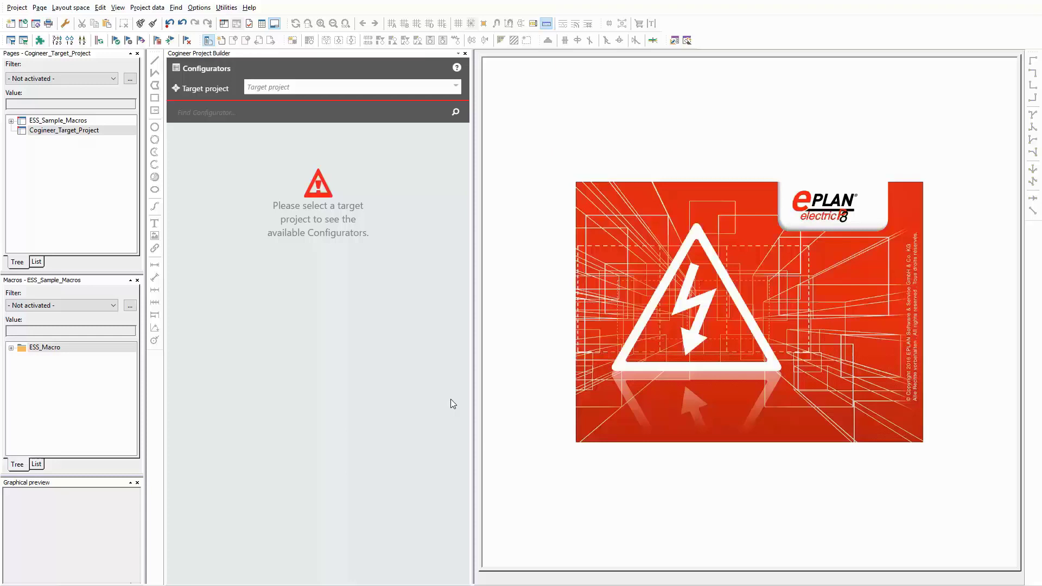
- Make Cogineer_Target_Project the target project and open the 5 Cogineer examples group
click(328, 223)
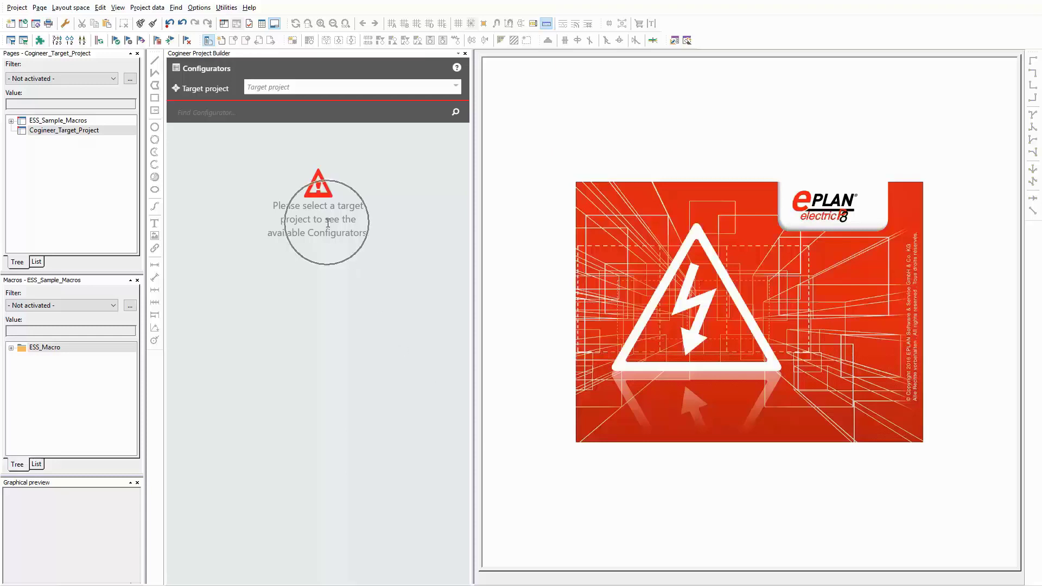
click(70, 134)
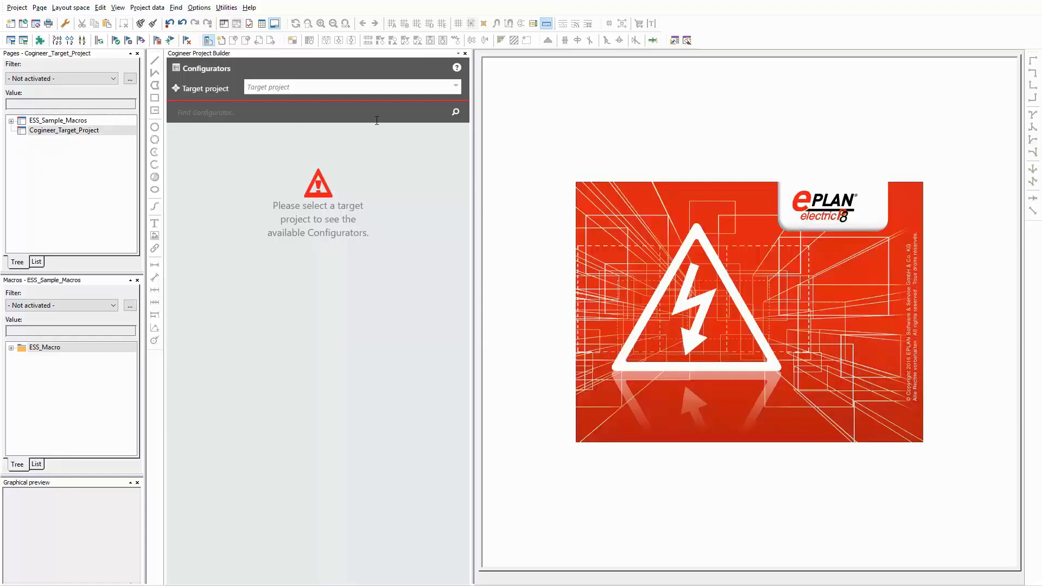
click(415, 91)
click(302, 104)
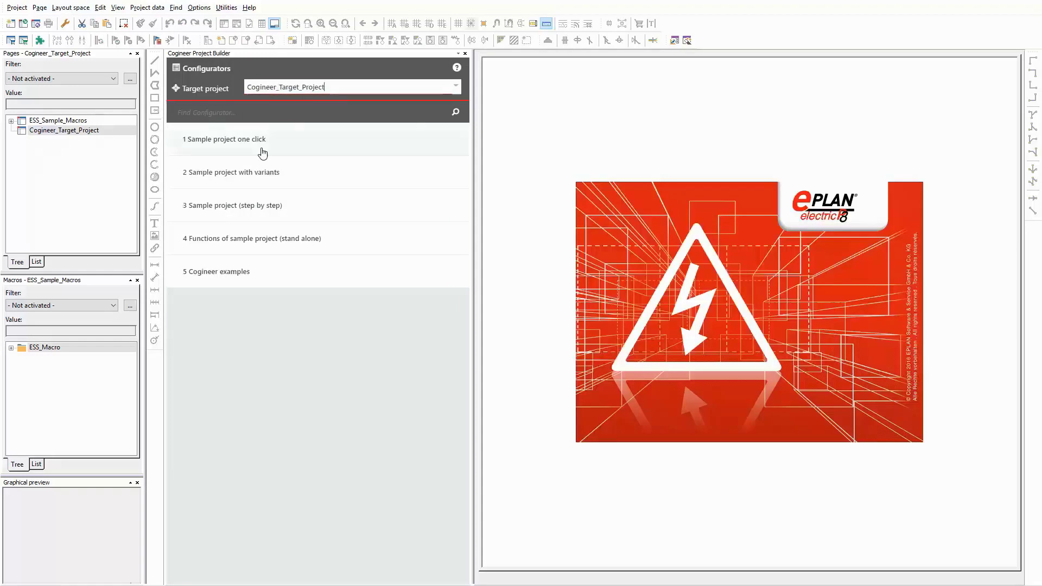
click(263, 283)
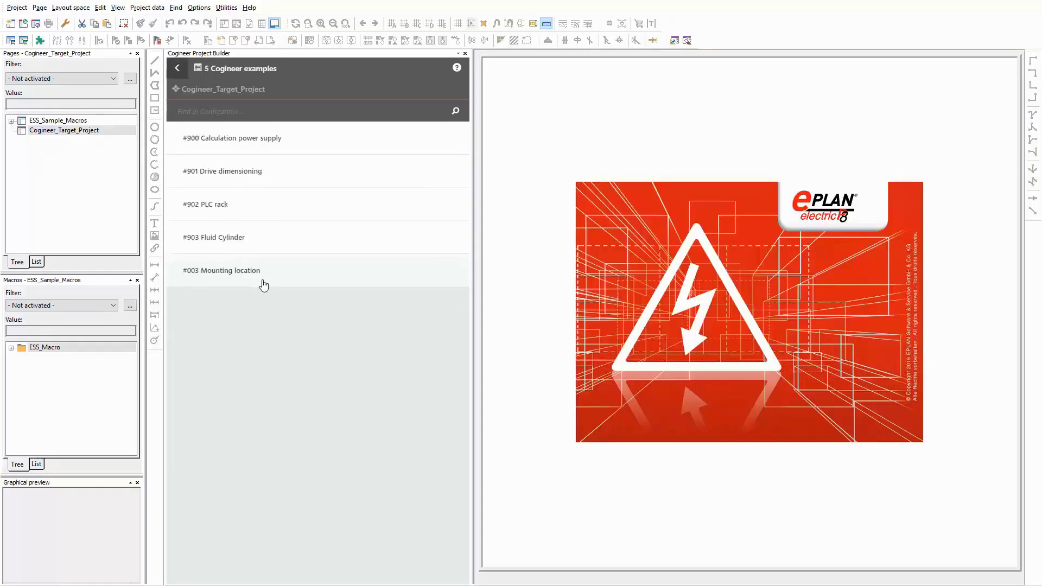
- Generate the #900 Calculation power supply configuration with outgoing line 2 set to 4 A
click(294, 143)
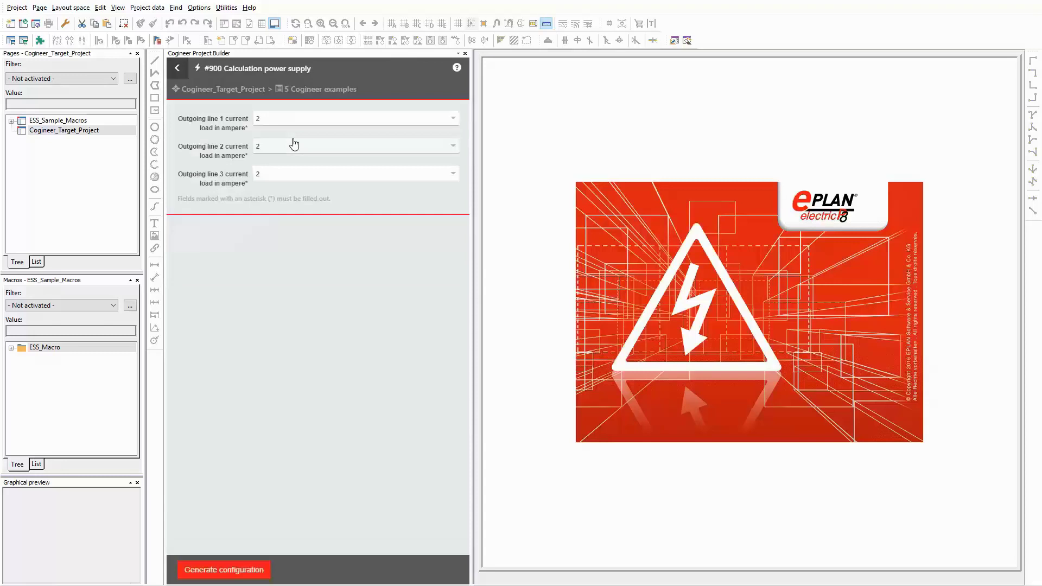
click(258, 154)
click(261, 180)
click(230, 574)
- Expand GB100 > A6 > EFS1 in the Pages tree and open the 2 Outgoing lines page
click(403, 94)
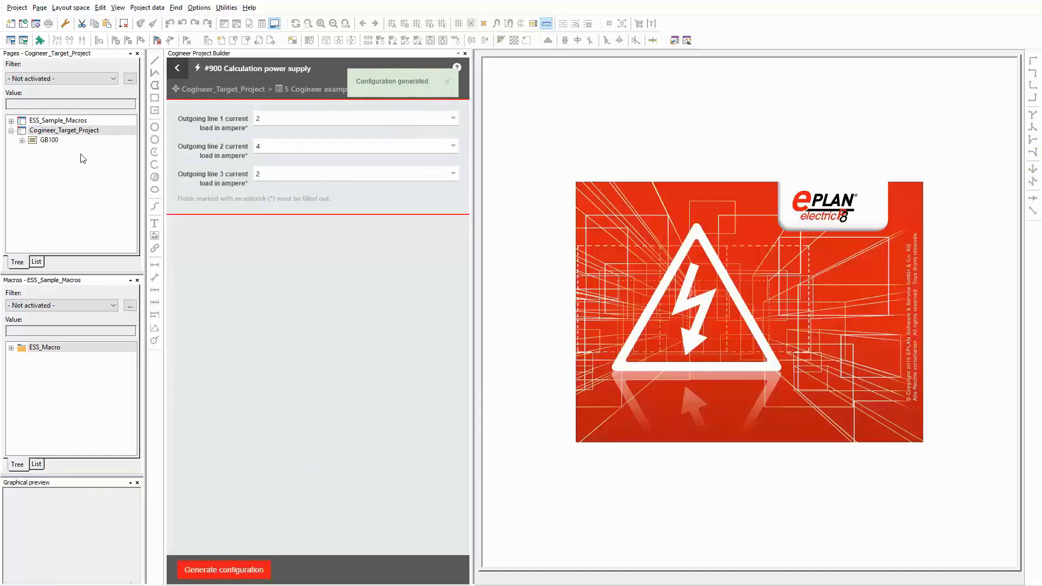
double_click(49, 140)
double_click(55, 149)
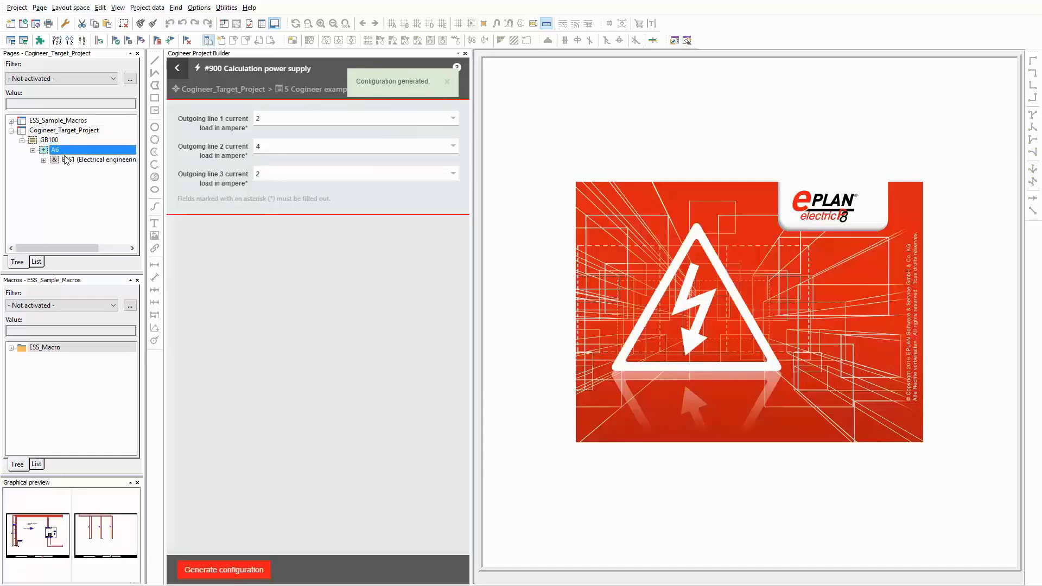
double_click(64, 158)
double_click(92, 178)
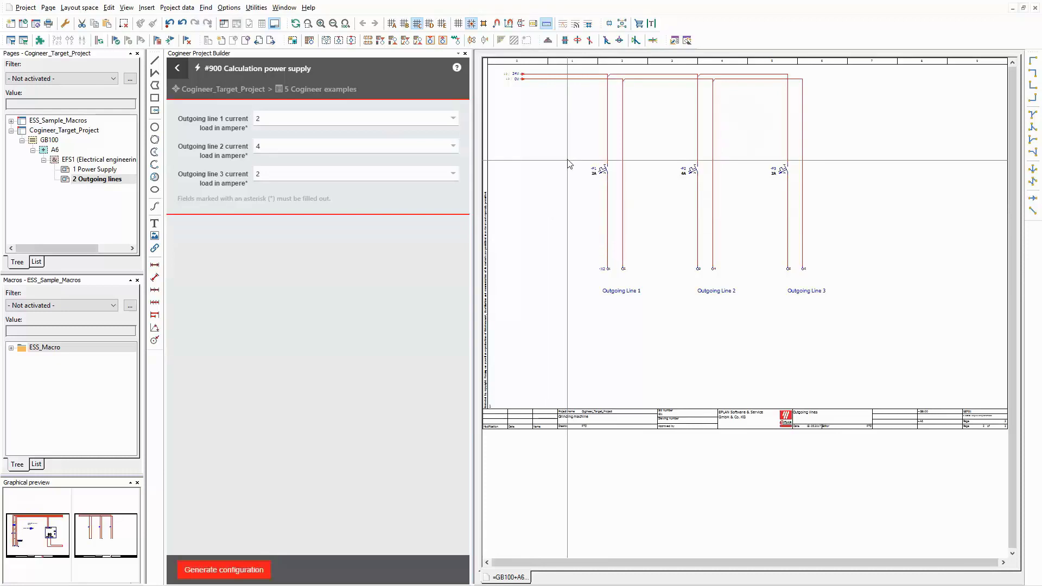
- Zoom to the 24V/0V rails and select breakers F1–F3 rated 2A, 4A and 2A
scroll(565, 156, up, 2)
middle_drag(565, 156, 582, 253)
mouse_move(582, 249)
mouse_down()
mouse_move(754, 282)
mouse_move(955, 290)
mouse_up()
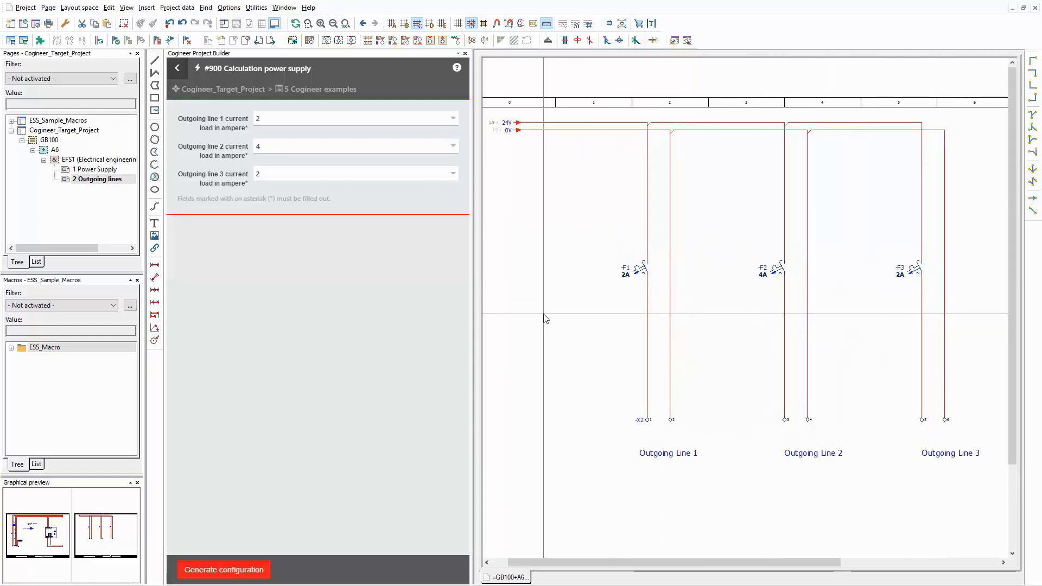
- Open the 1 Power Supply page and select the supply block showing total current ≤ 10 A
click(92, 170)
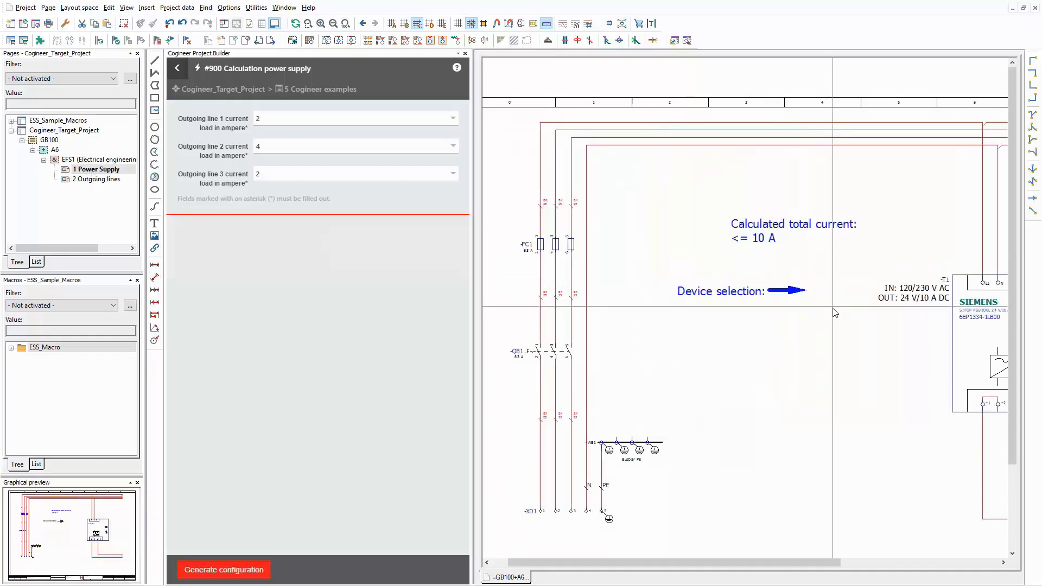
scroll(832, 308, down, 2)
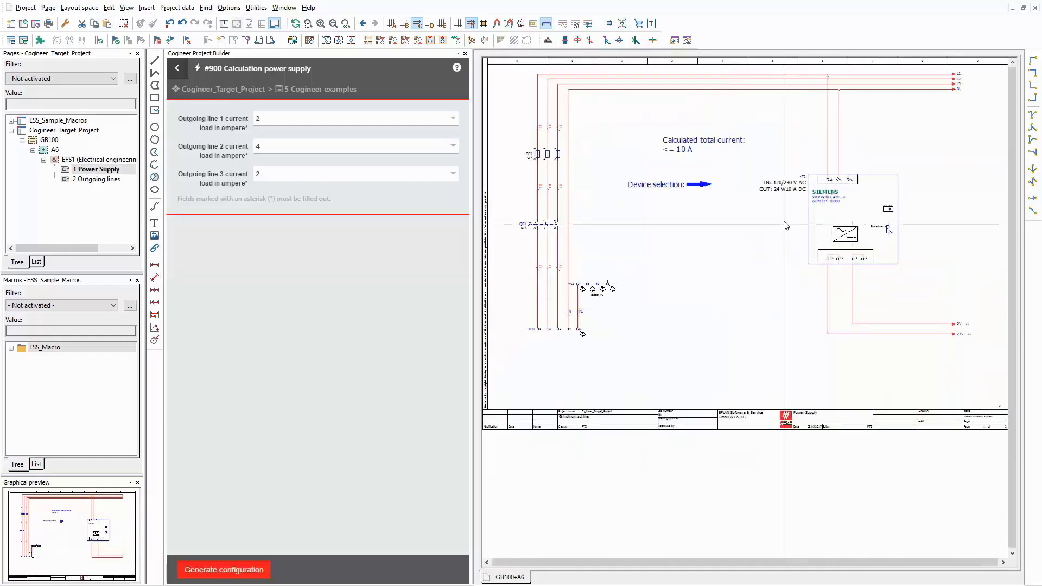
drag(615, 114, 918, 276)
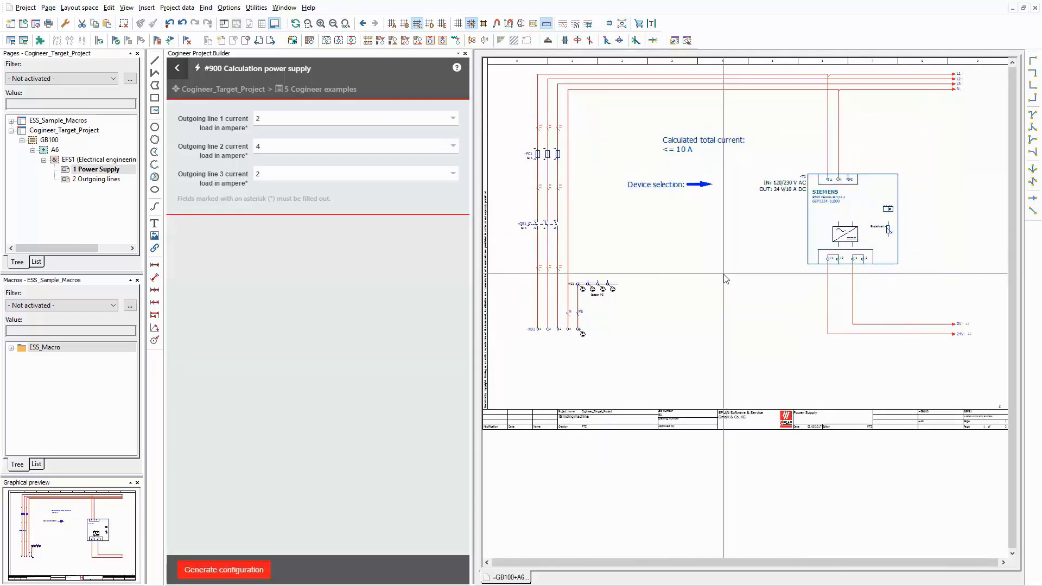
- Set outgoing line 1 to 4 A and line 3 to 10 A, then generate the configuration
click(328, 121)
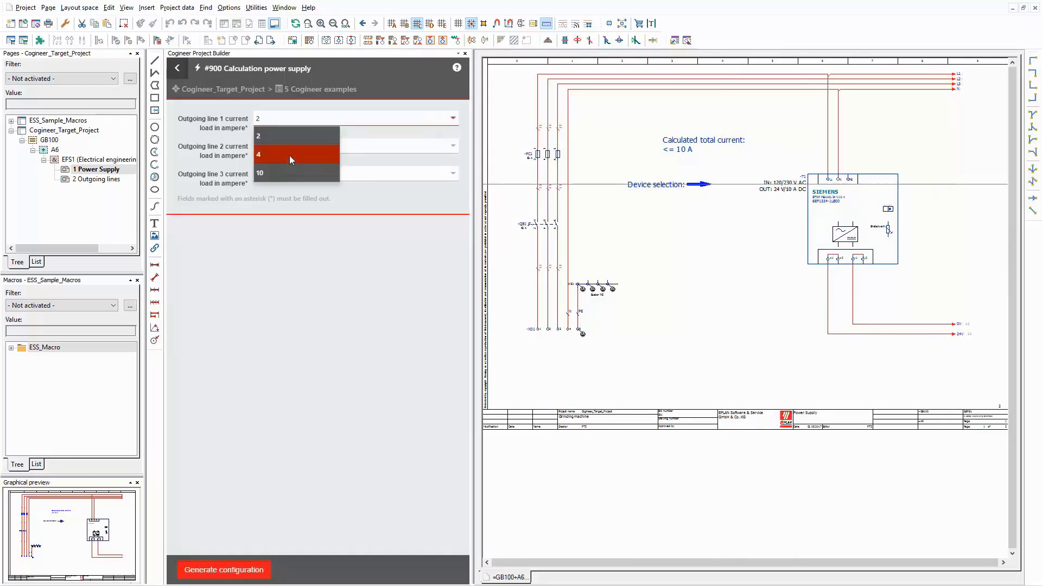
click(288, 155)
click(290, 177)
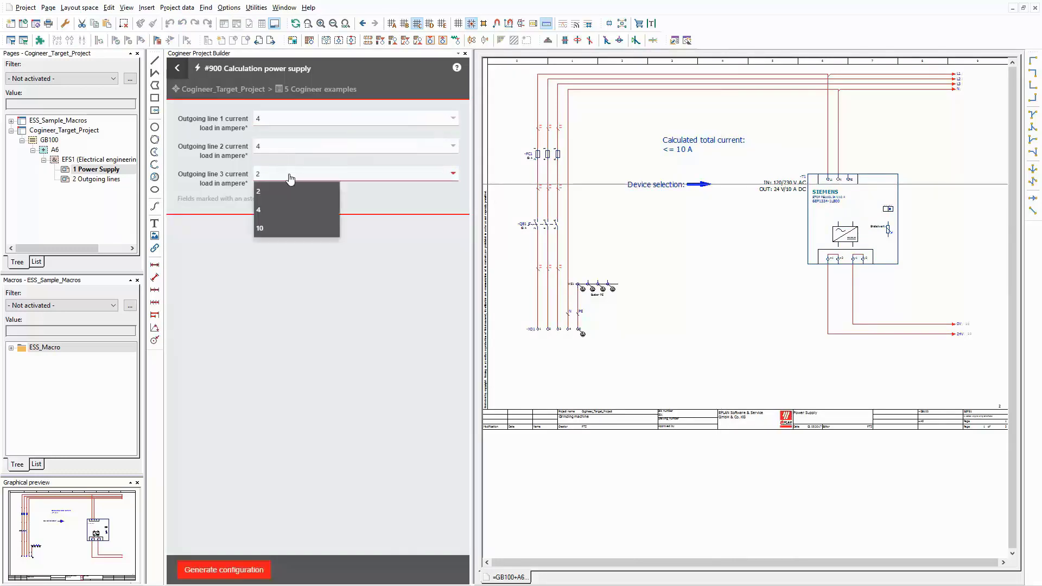
click(266, 228)
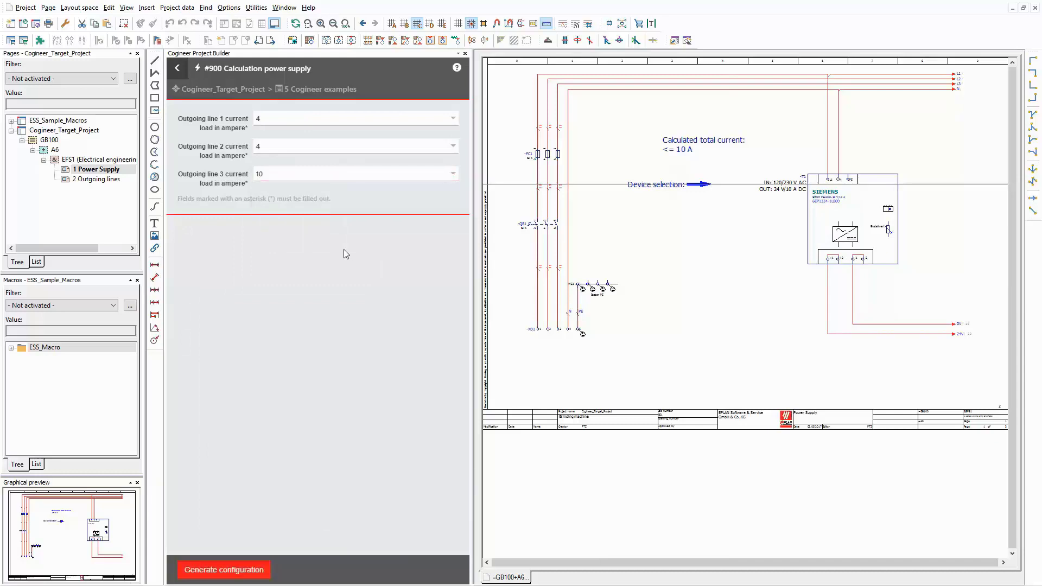
click(239, 571)
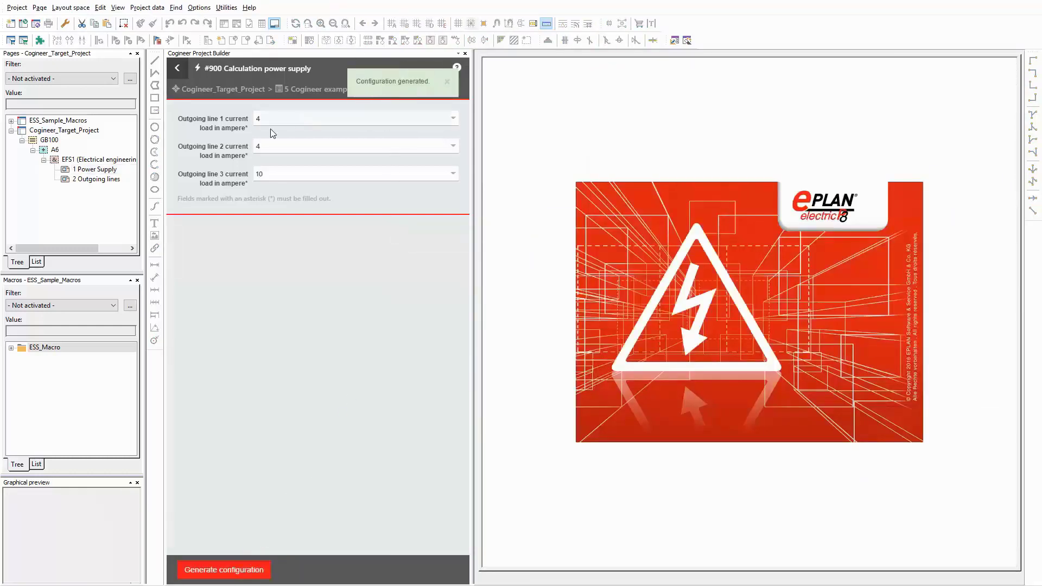
- Open the 2 Outgoing lines page and select breakers -F1 to -F3, now 4A, 4A and 10A
double_click(89, 181)
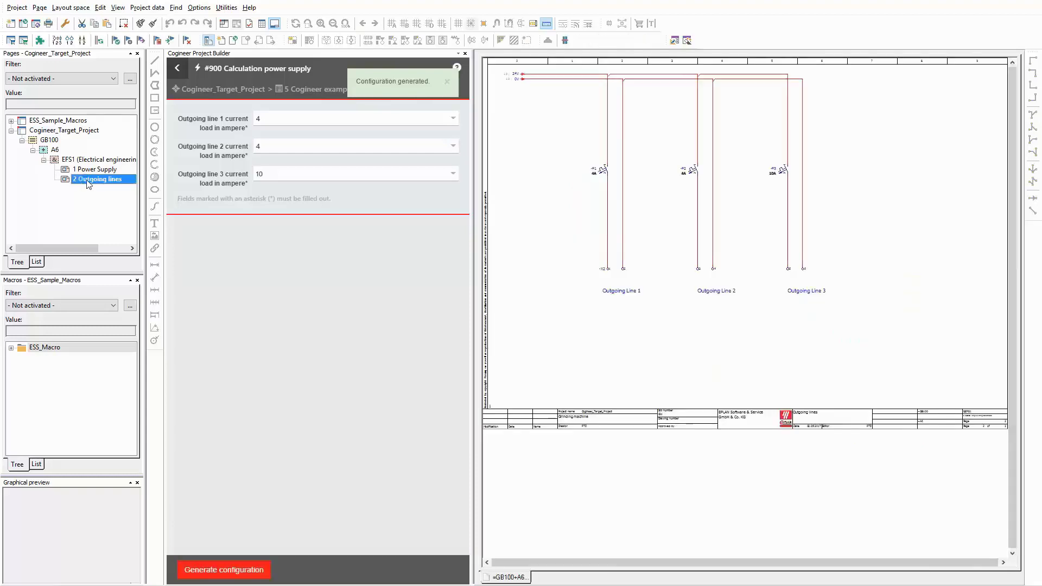
scroll(542, 220, up, 3)
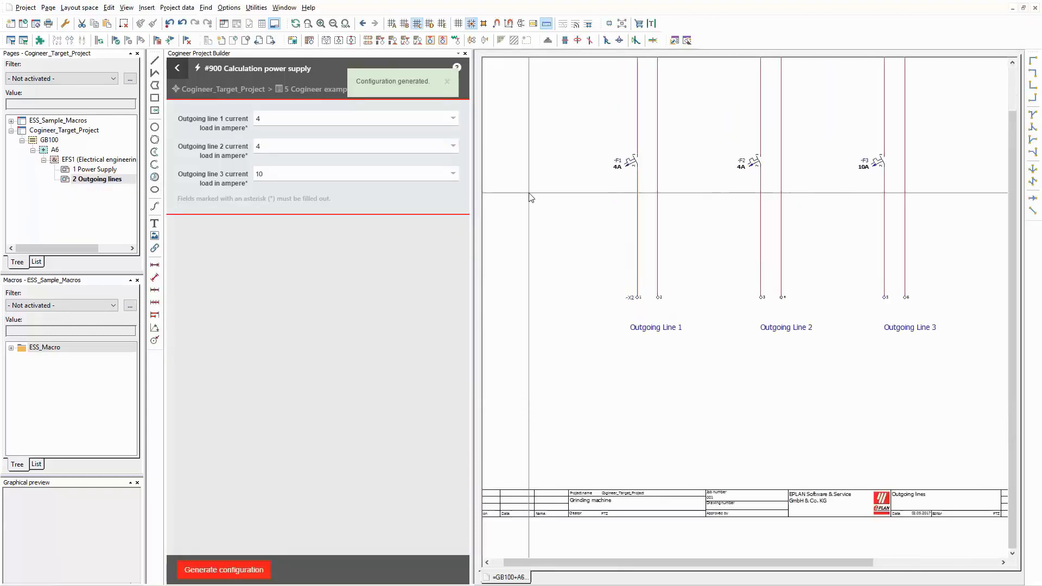
scroll(541, 219, up, 2)
middle_drag(542, 219, 580, 315)
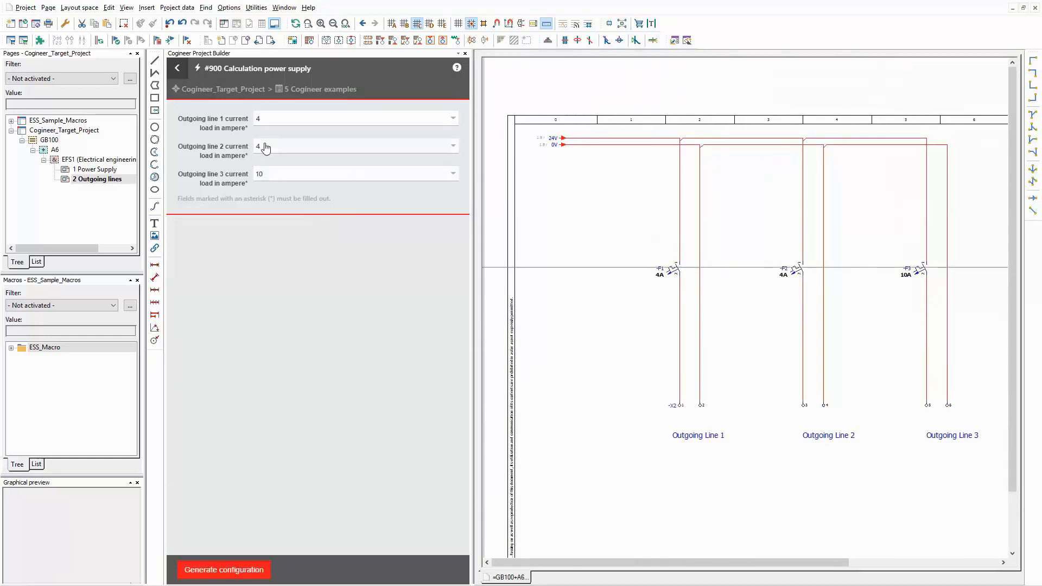
drag(621, 254, 964, 291)
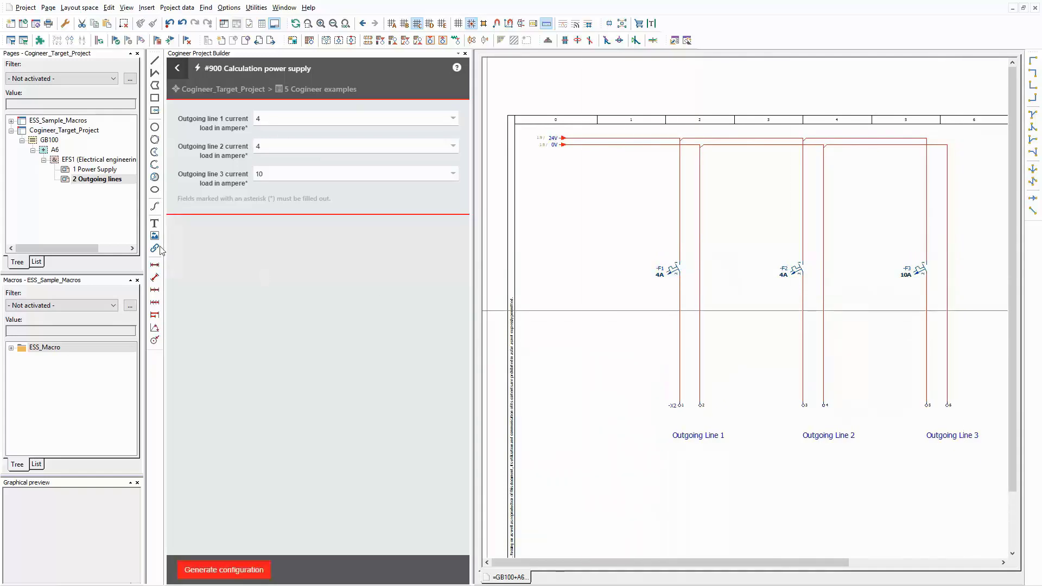
- Open the 1 Power Supply page and select the 24 V/20 A supply sized for ≤ 20 A
click(93, 169)
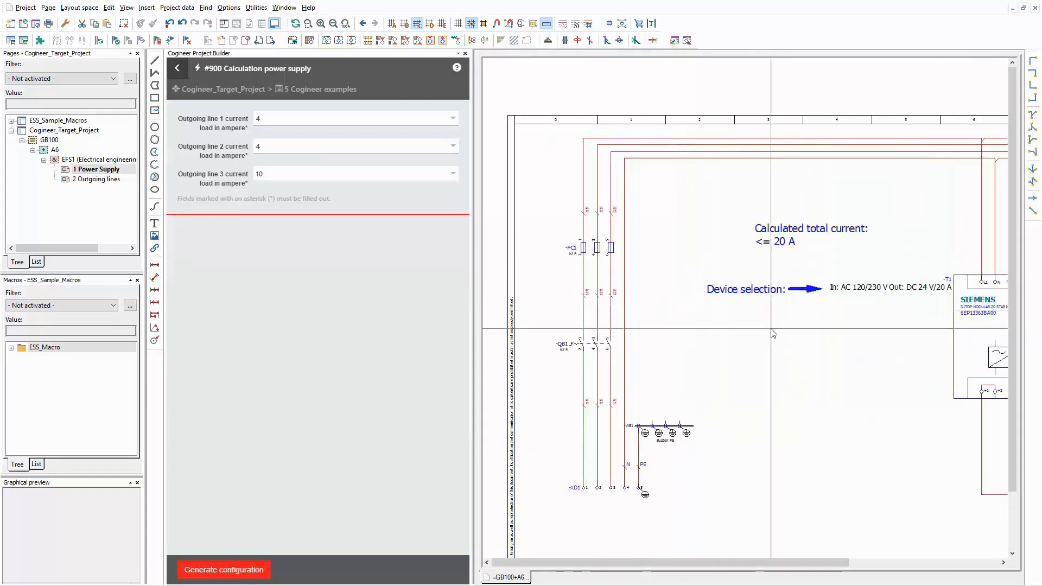
scroll(773, 333, down, 2)
drag(621, 125, 918, 278)
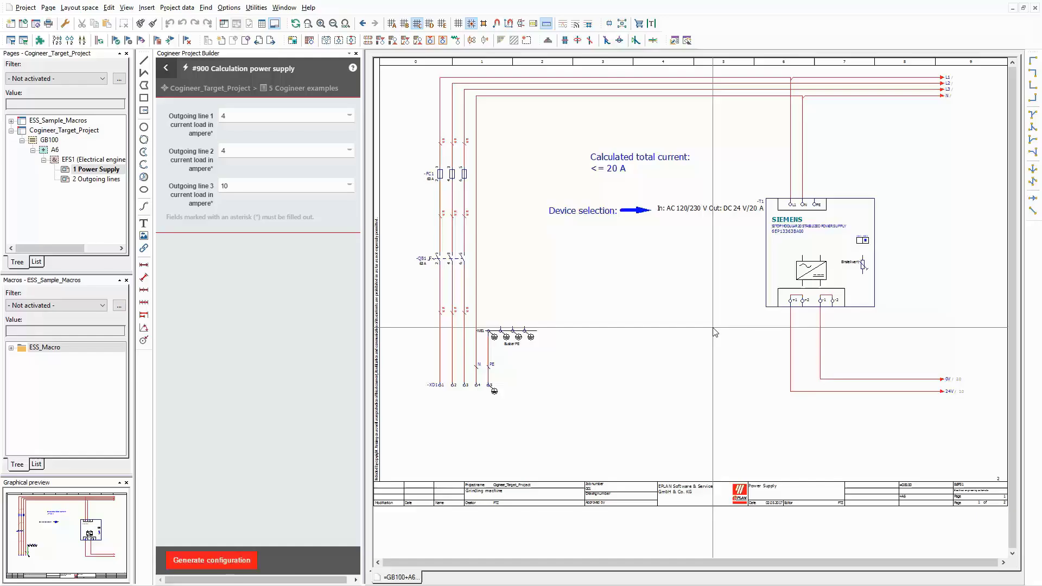
- Launch the Cogineer Designer from Utilities > Cogineer and show the 5 Cogineer examples configurator
click(256, 8)
mouse_move(317, 275)
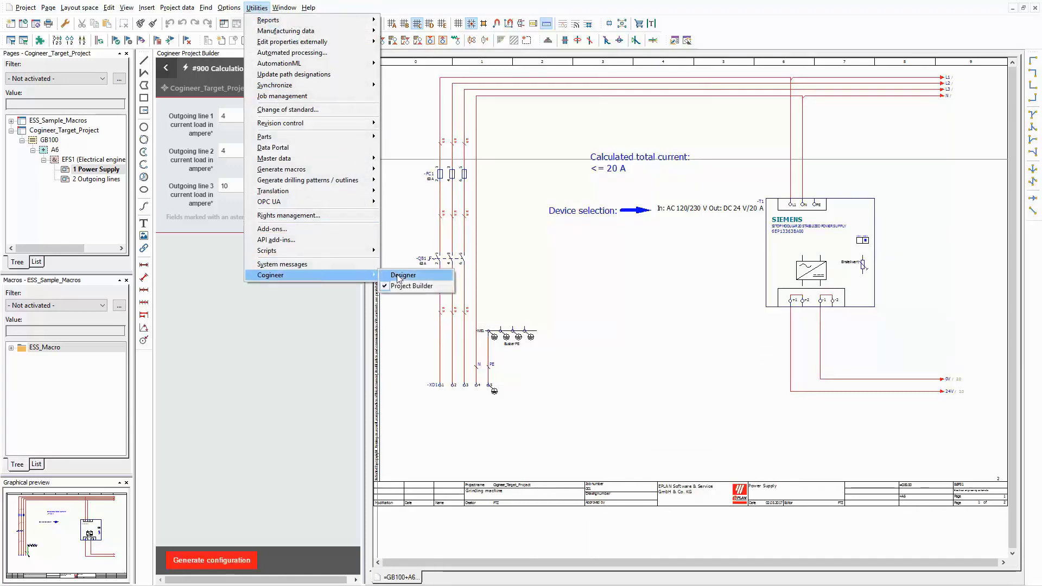
click(427, 276)
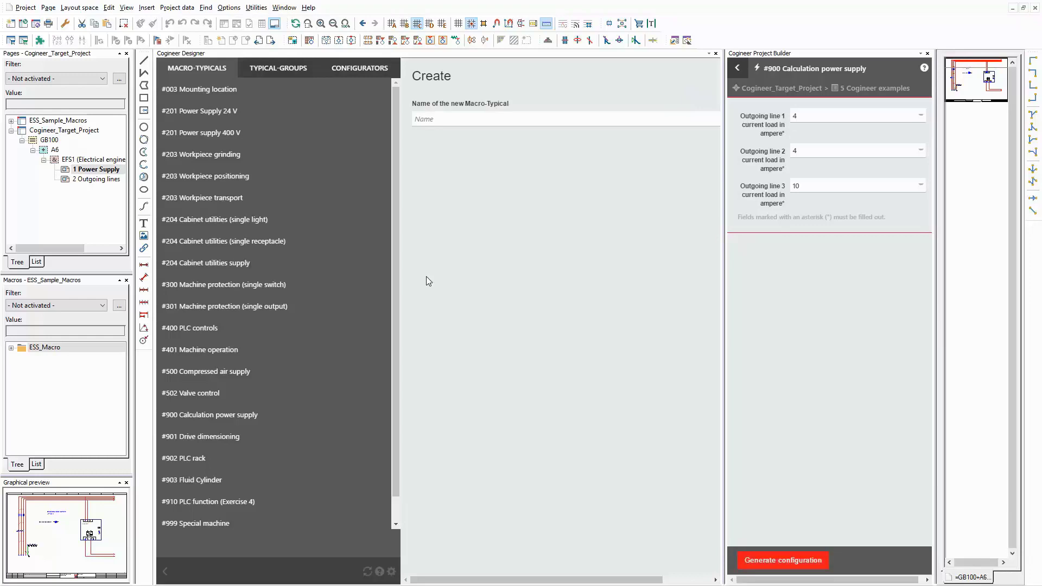
click(367, 71)
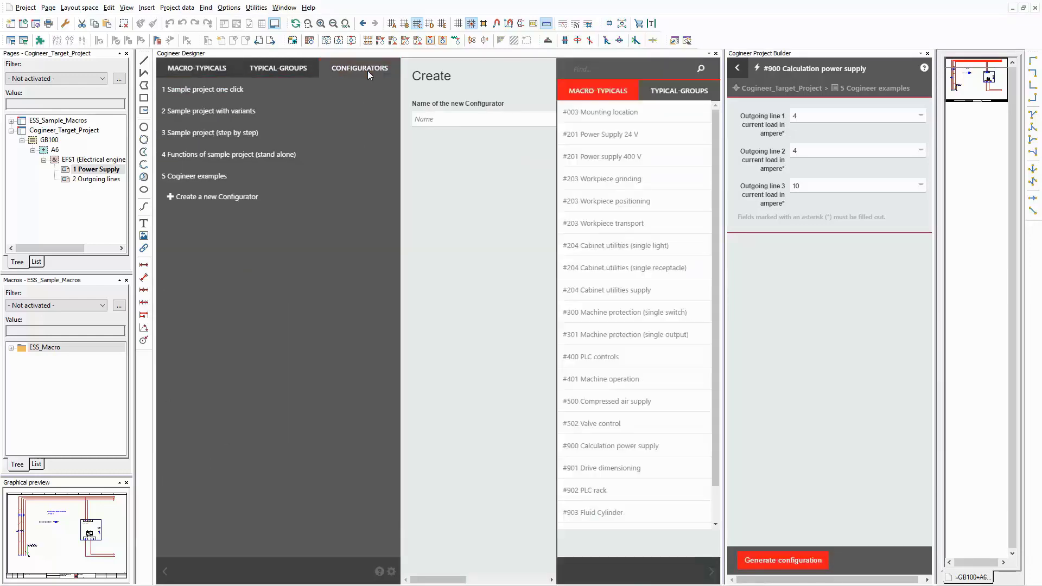
click(202, 178)
- Open the #900 Calculation power supply macro-typical from the macro-typicals list
ctrl+scroll(475, 312, down, 3)
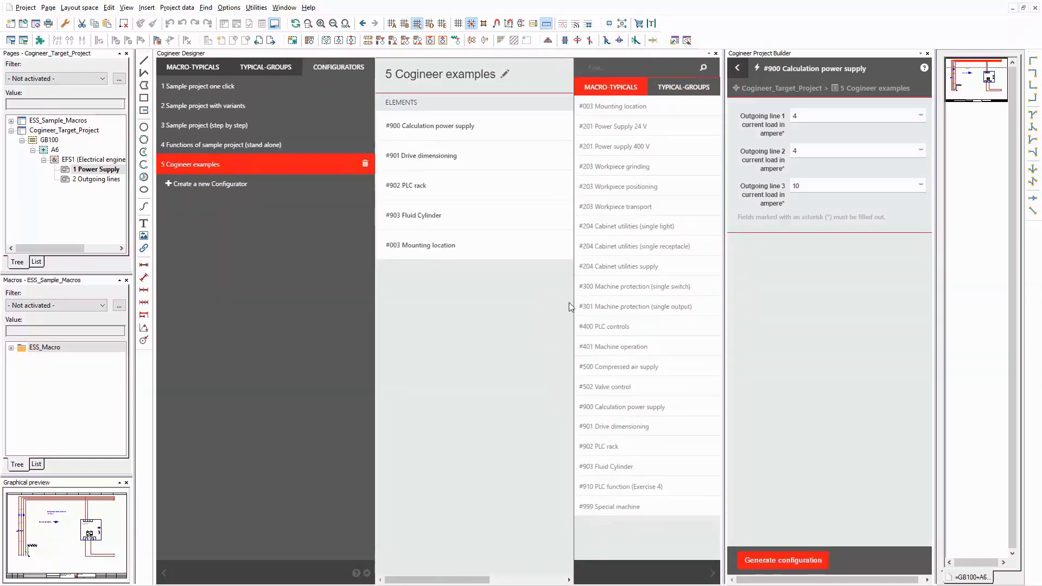
click(465, 130)
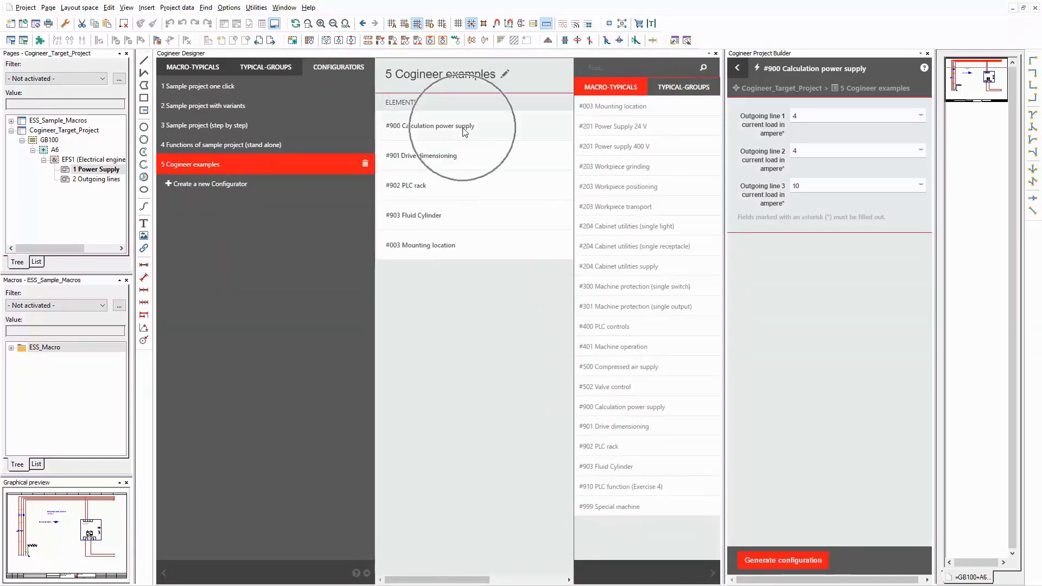
click(633, 409)
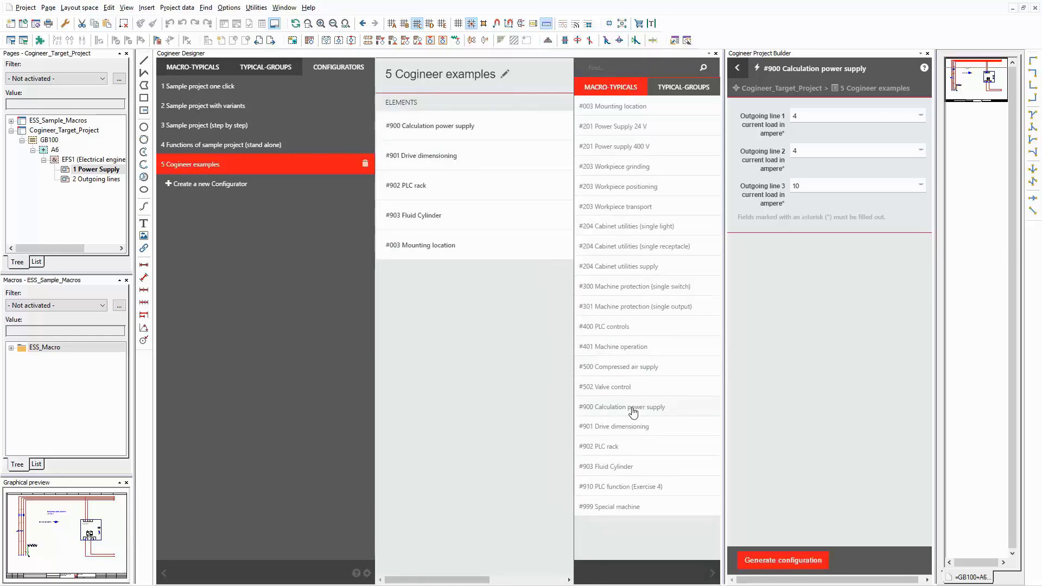
click(199, 70)
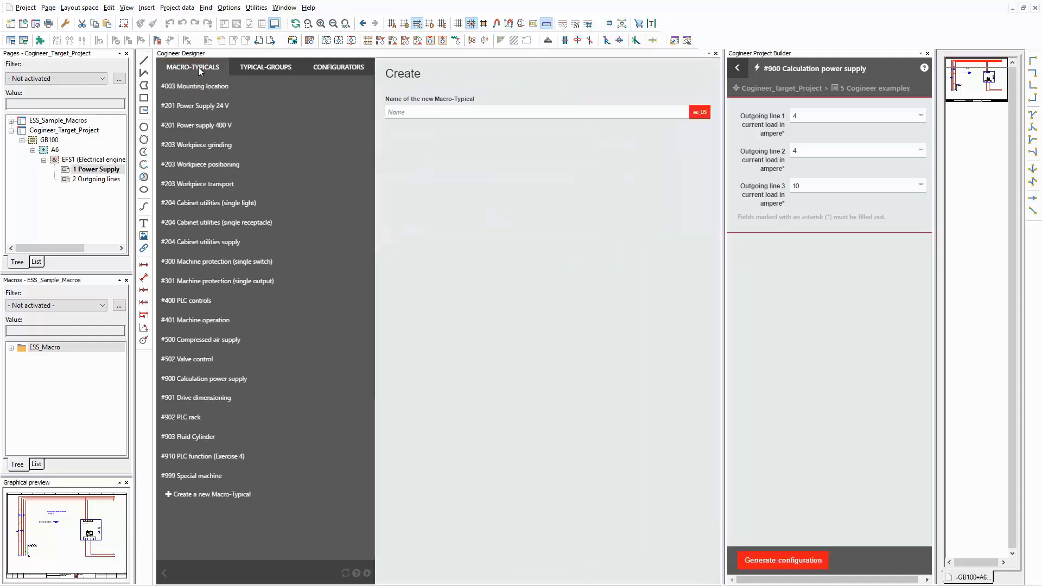
click(226, 383)
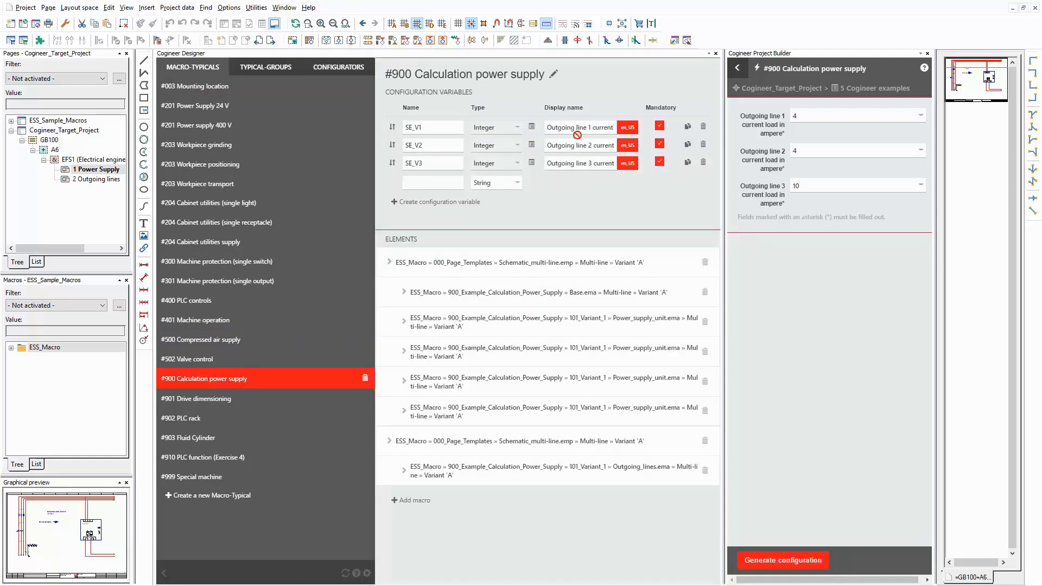
- Review the SE_V1–SE_V3 current display names and close the Cogineer Project Builder panel
triple_click(558, 132)
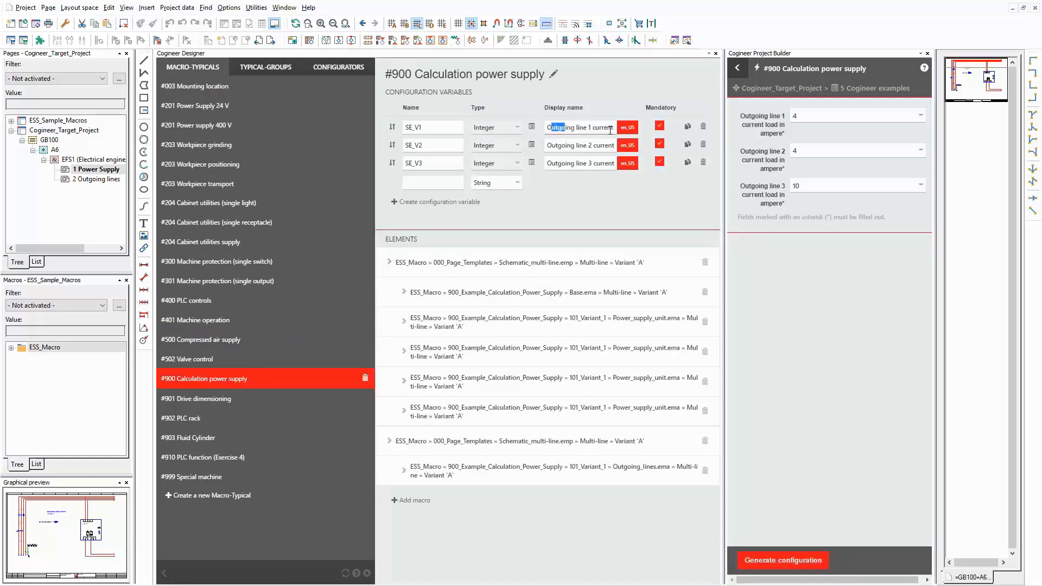
click(562, 145)
triple_click(588, 145)
drag(550, 163, 606, 165)
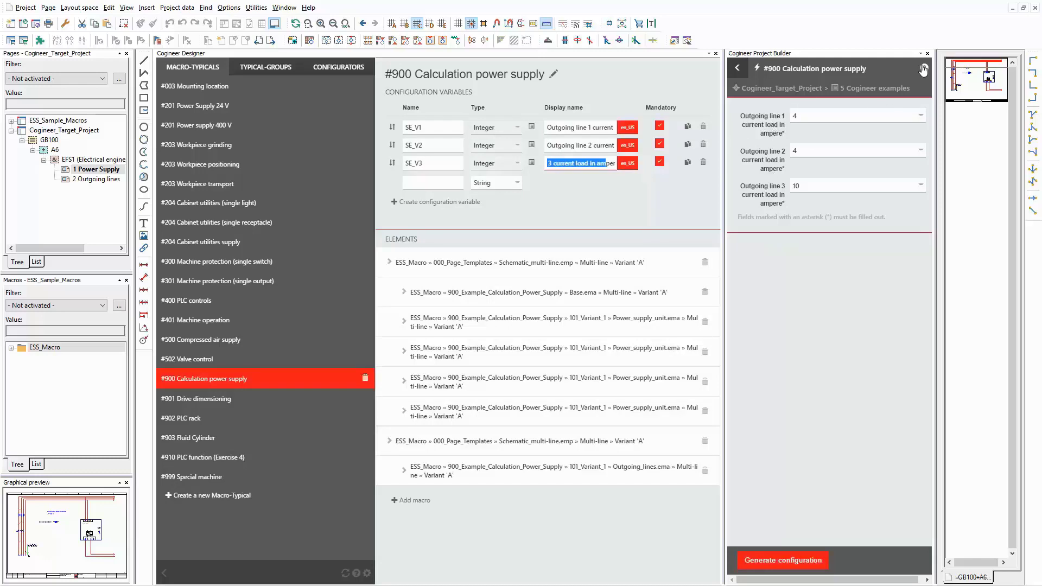
click(928, 54)
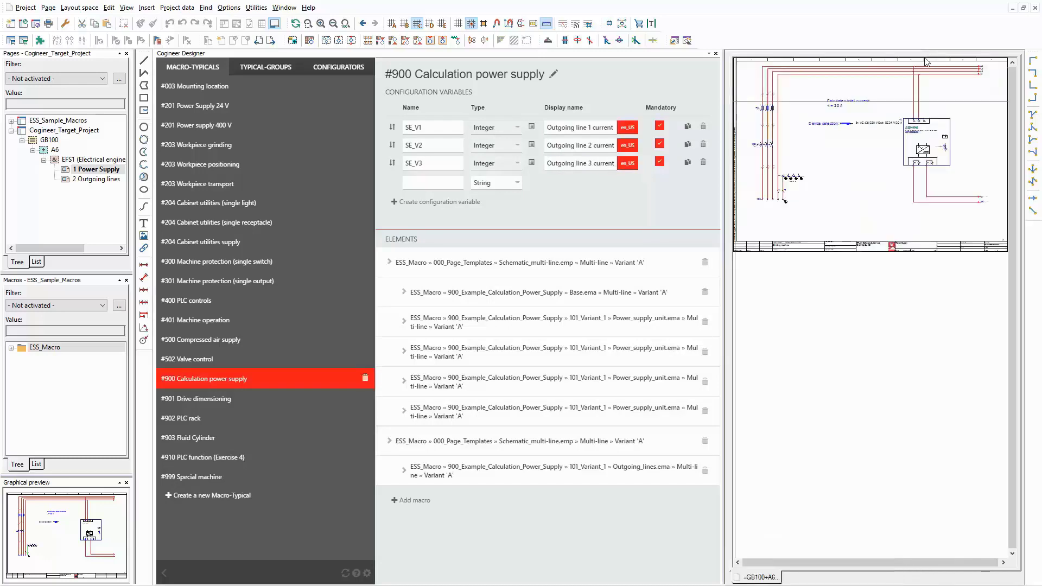
click(491, 268)
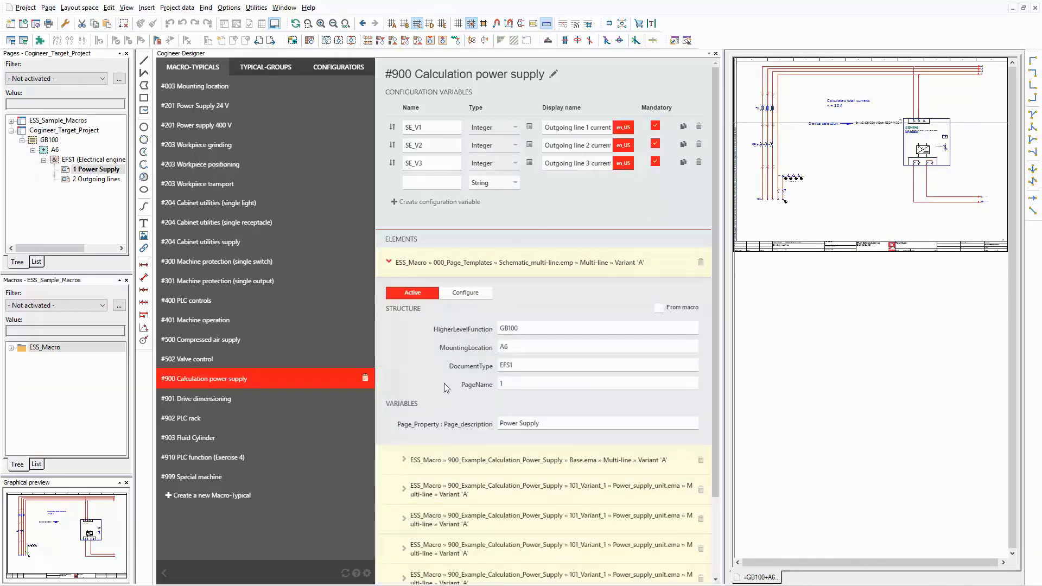
click(493, 265)
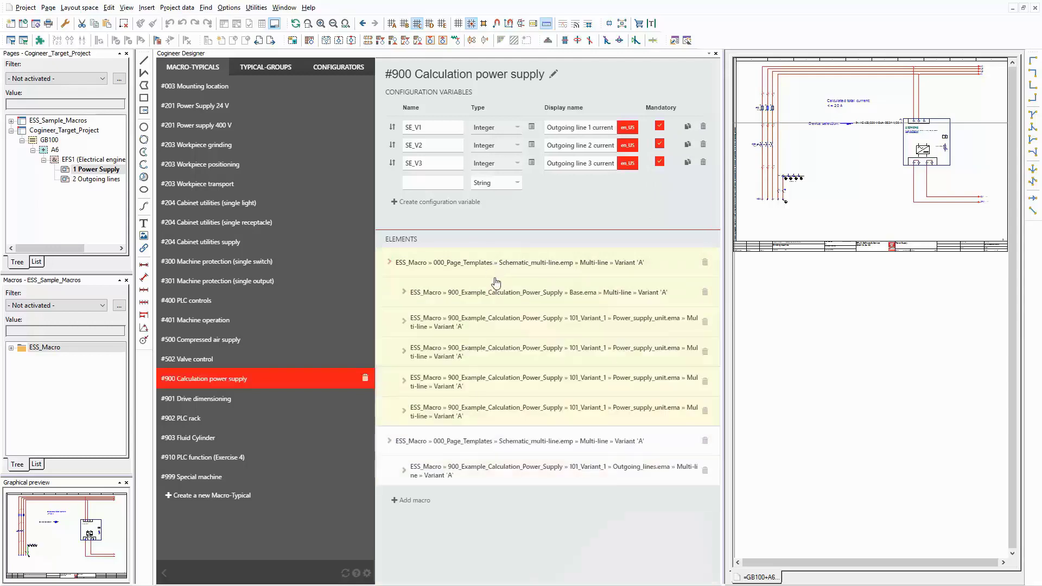
click(509, 295)
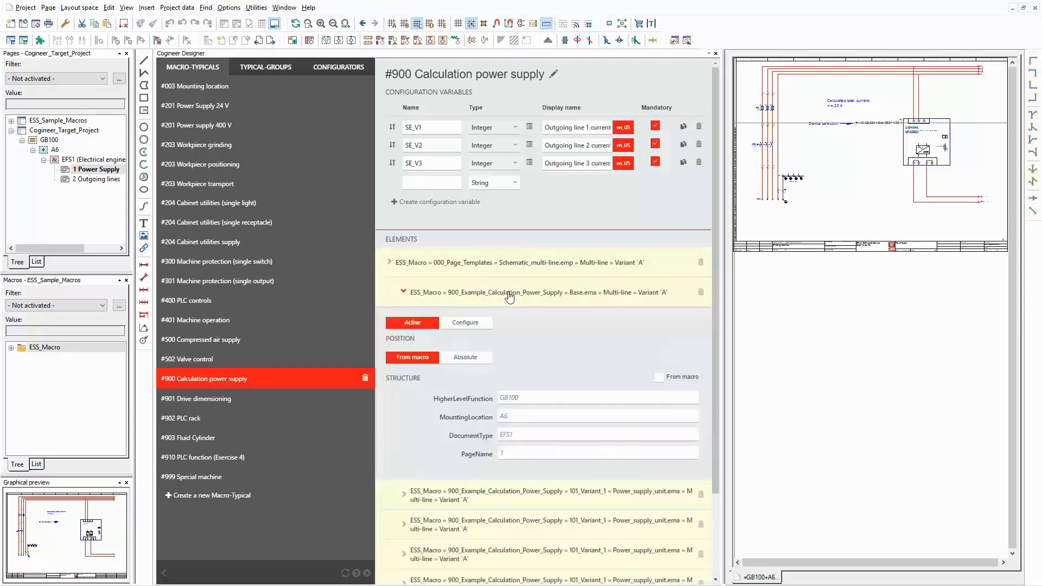
scroll(539, 323, down, 3)
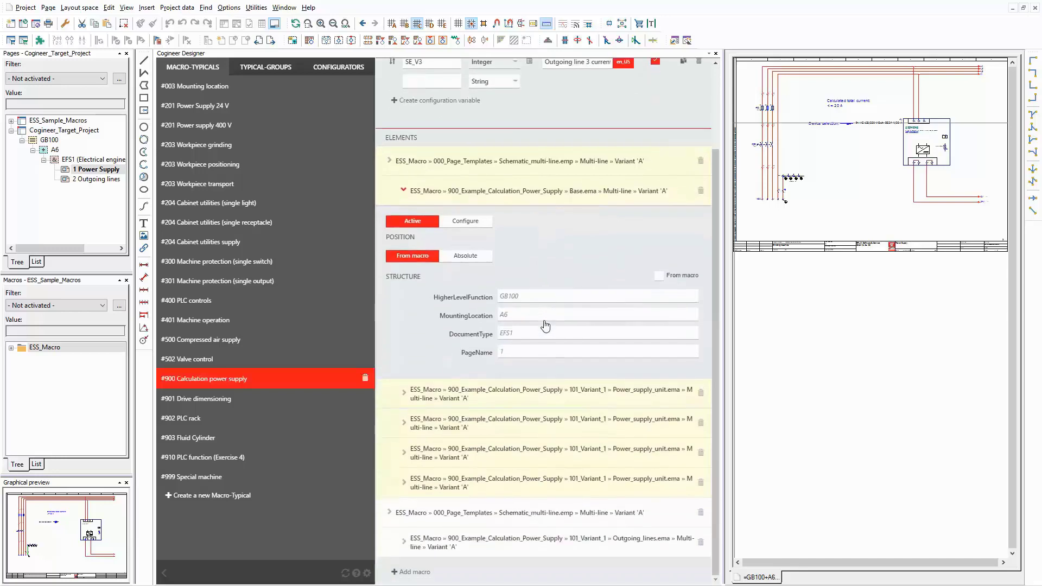
click(540, 193)
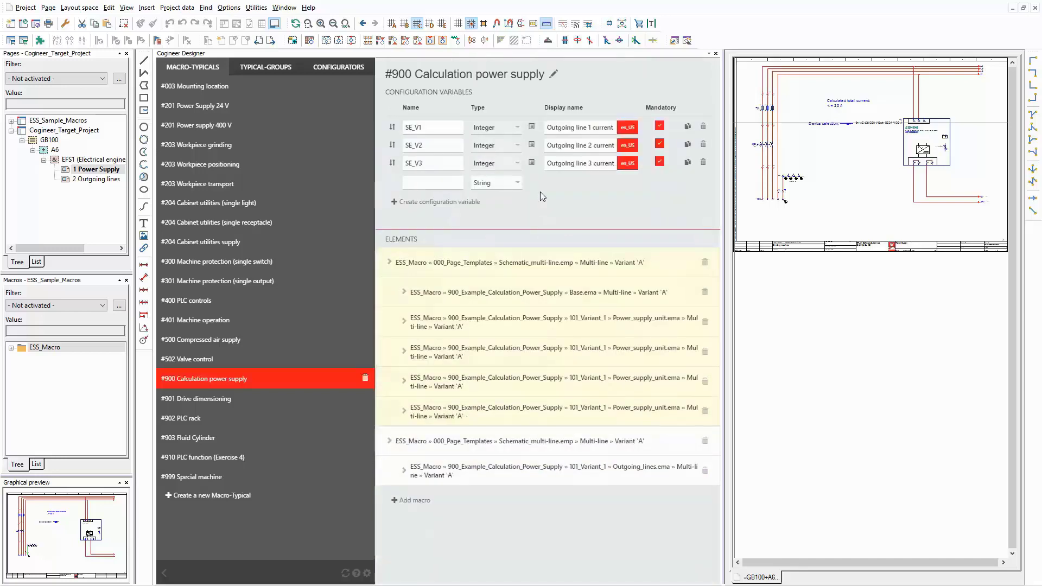
click(548, 324)
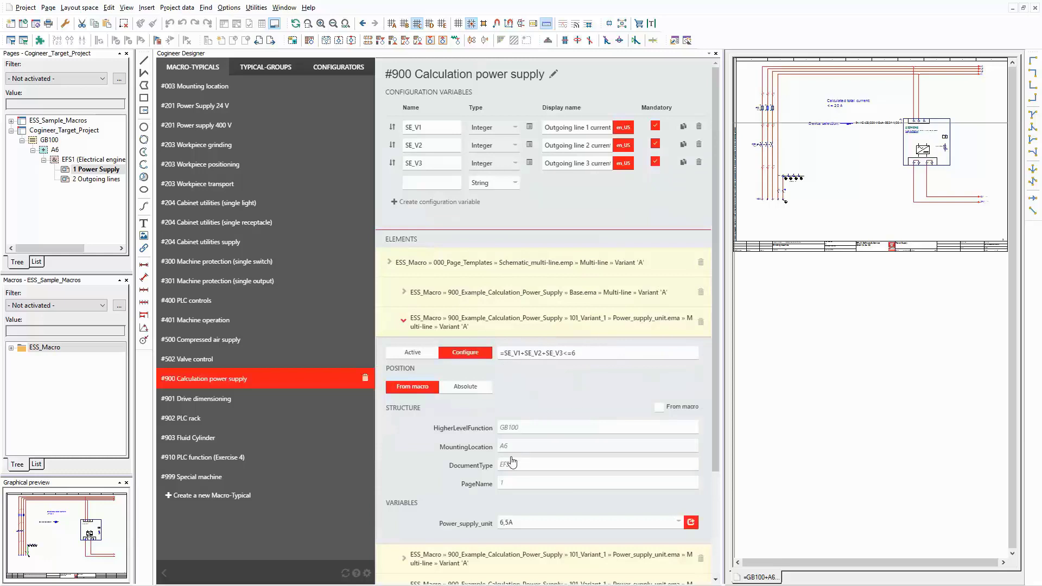
drag(580, 353, 482, 369)
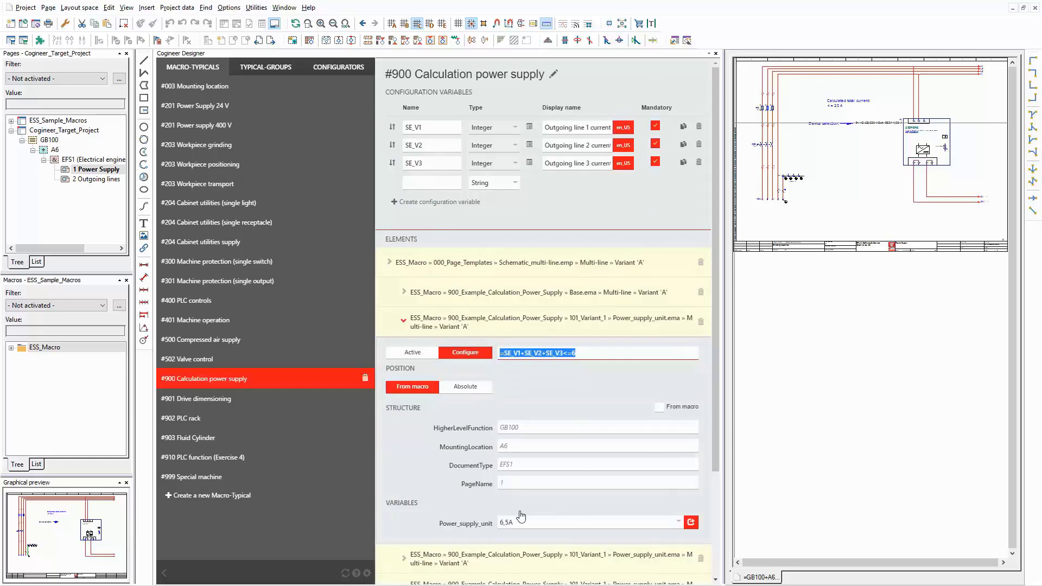
click(539, 523)
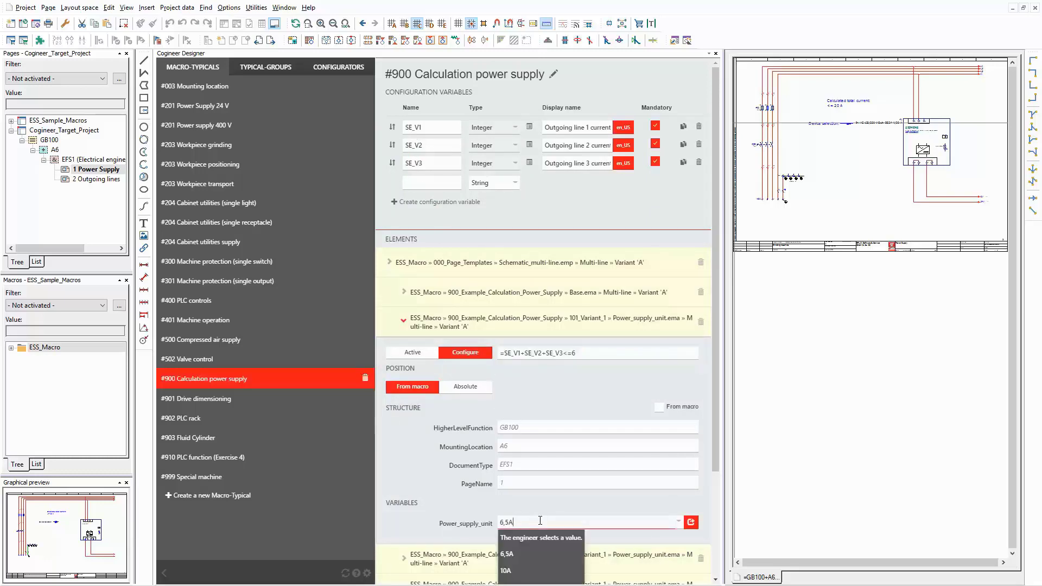
click(540, 521)
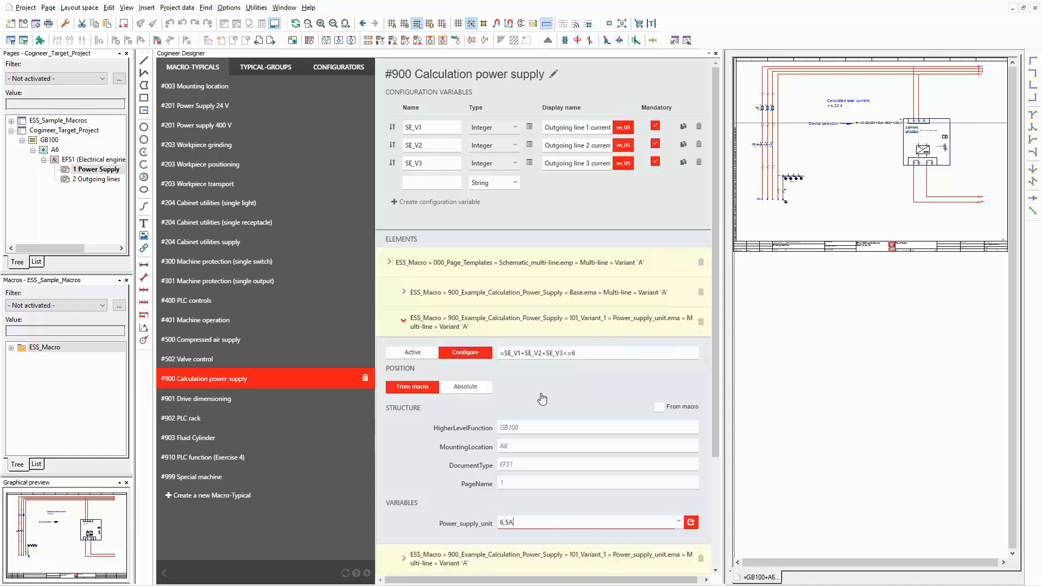
scroll(543, 390, down, 3)
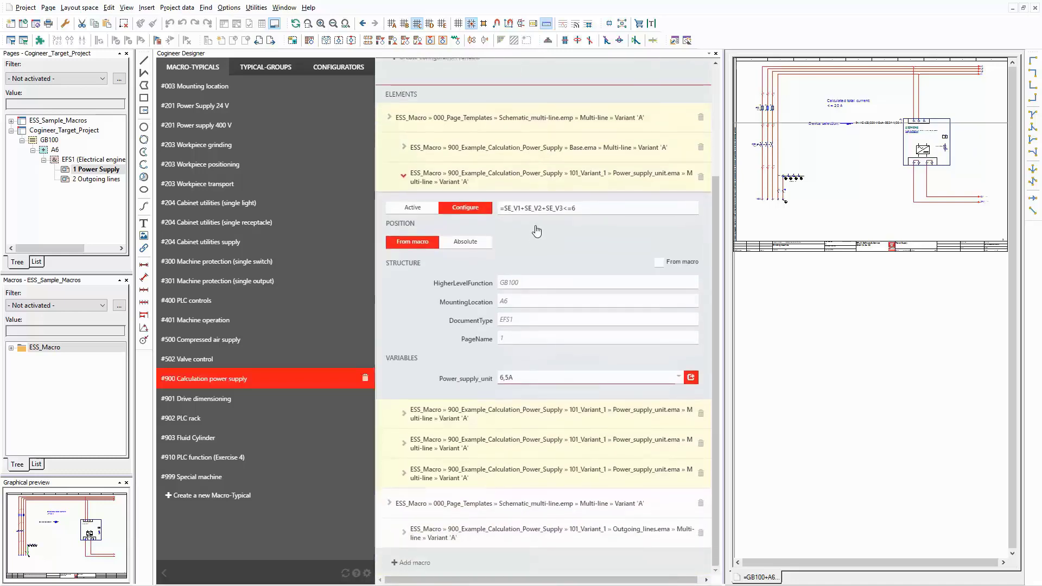
click(539, 186)
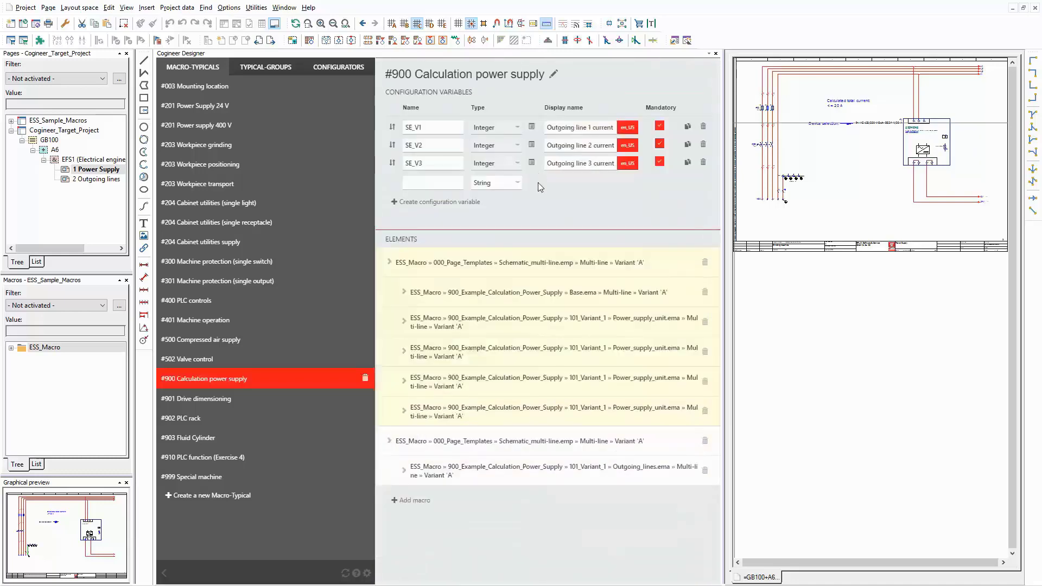
click(551, 353)
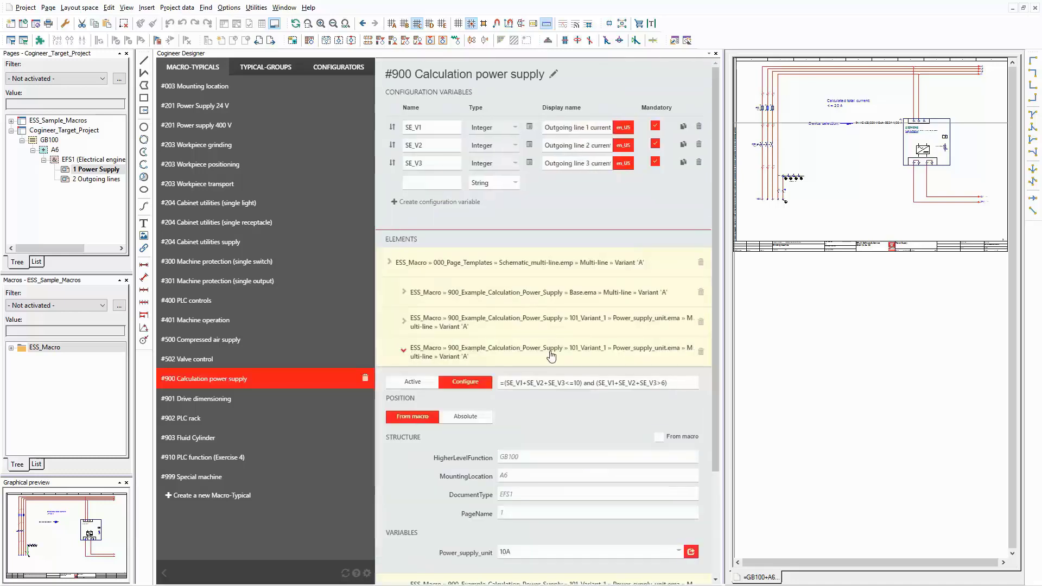
double_click(573, 383)
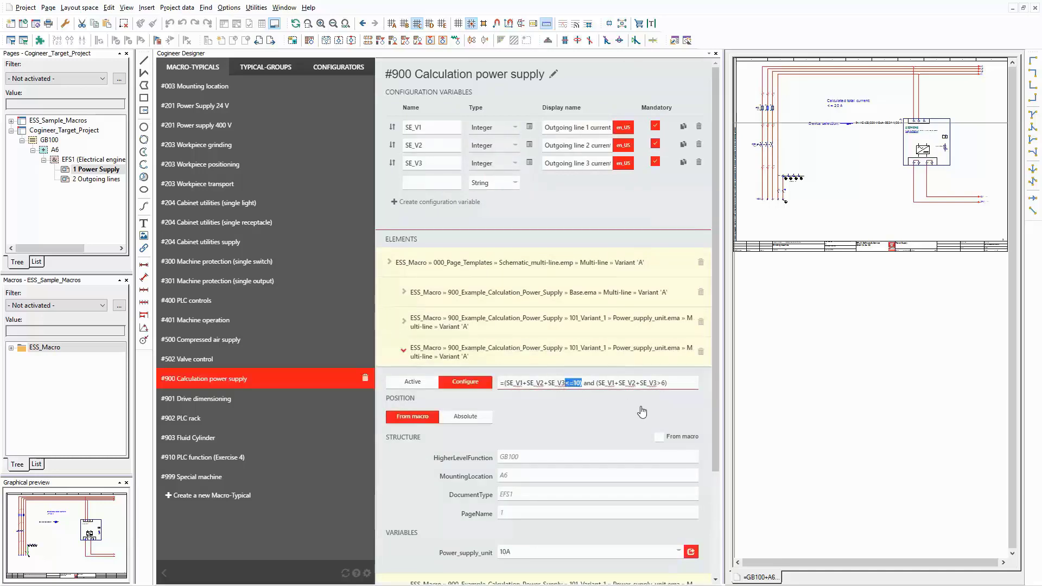
click(664, 383)
drag(666, 384, 647, 384)
scroll(537, 406, down, 2)
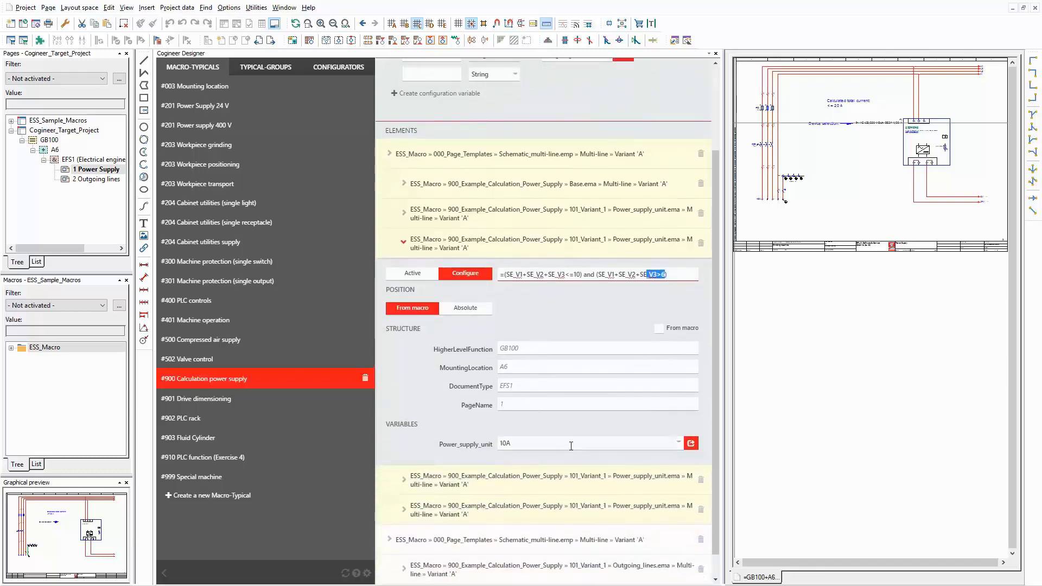
click(571, 445)
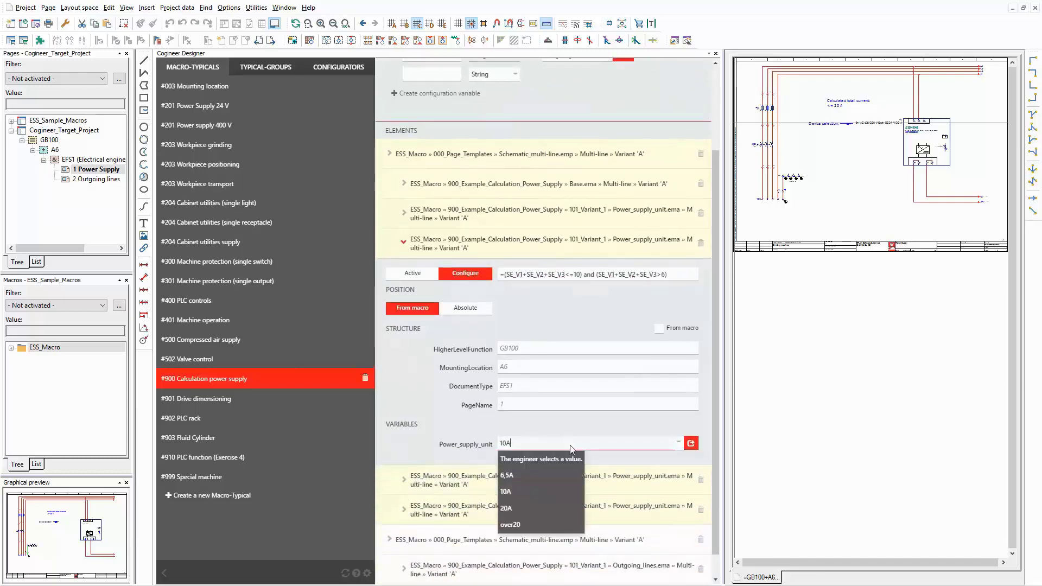
key(Return)
click(532, 244)
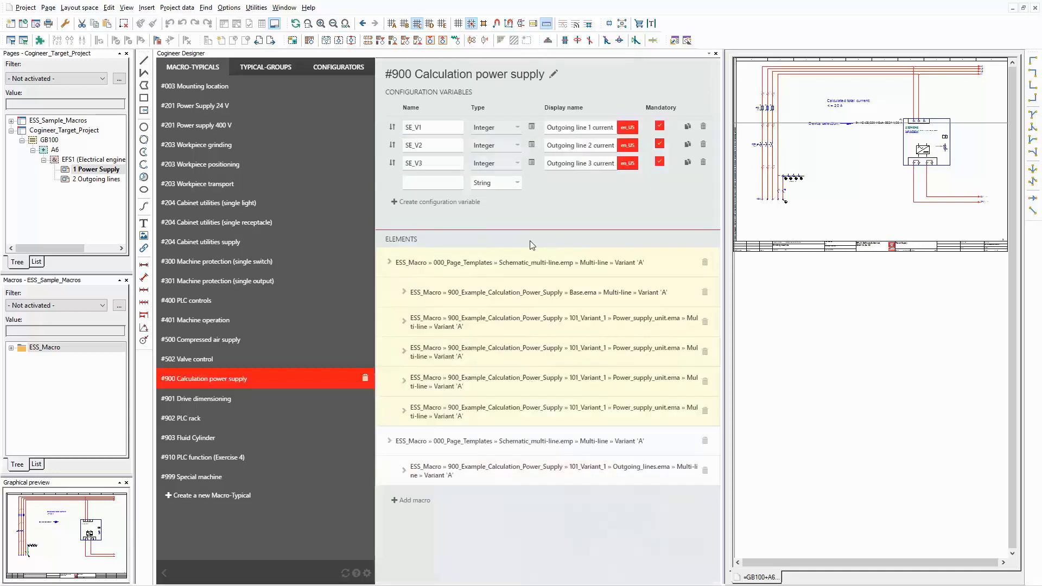
click(558, 383)
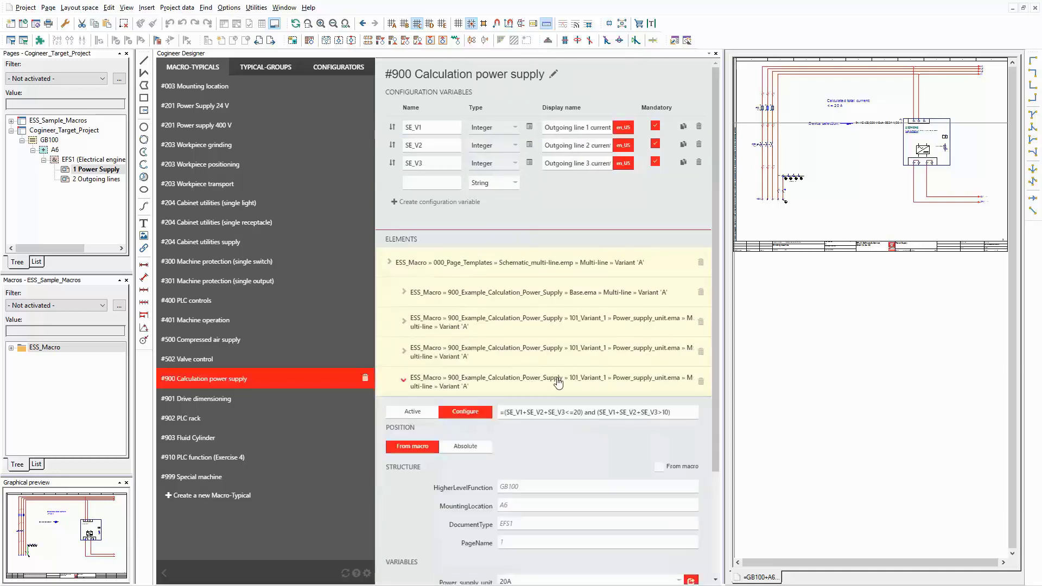
scroll(565, 358, down, 2)
click(581, 305)
drag(581, 305, 566, 308)
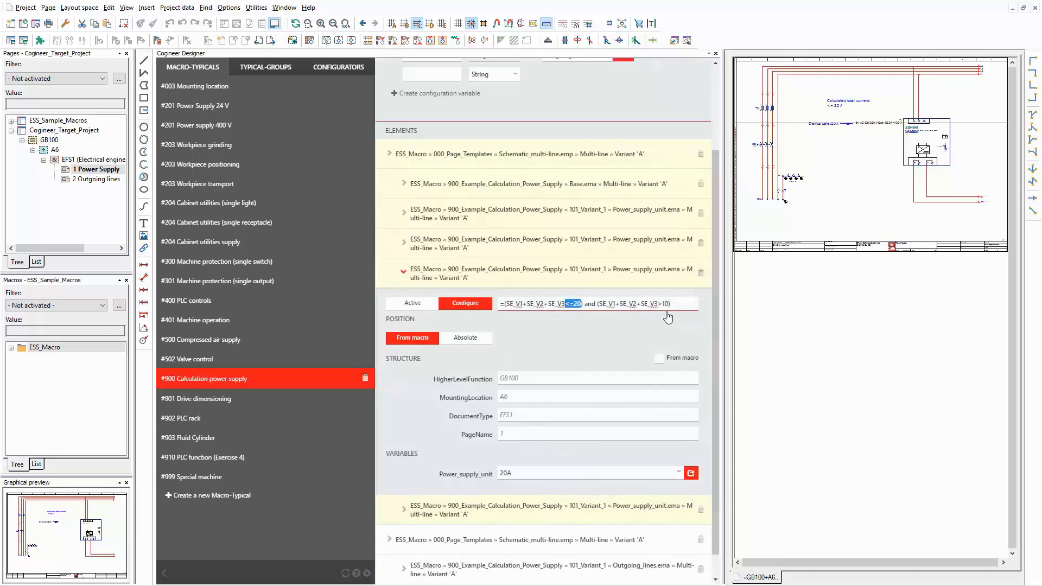
drag(659, 305, 658, 305)
click(520, 474)
scroll(449, 433, down, 1)
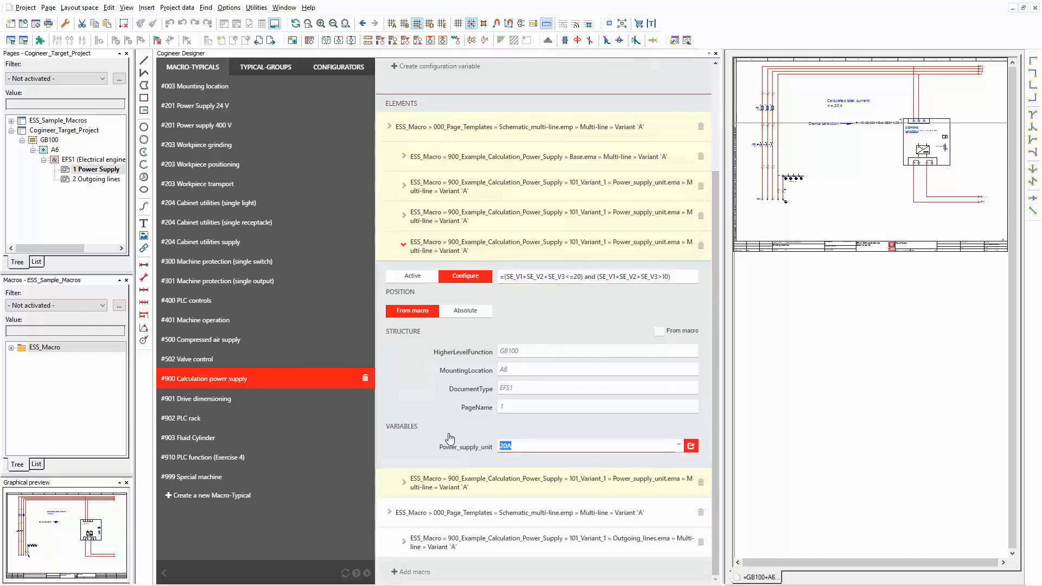
click(522, 247)
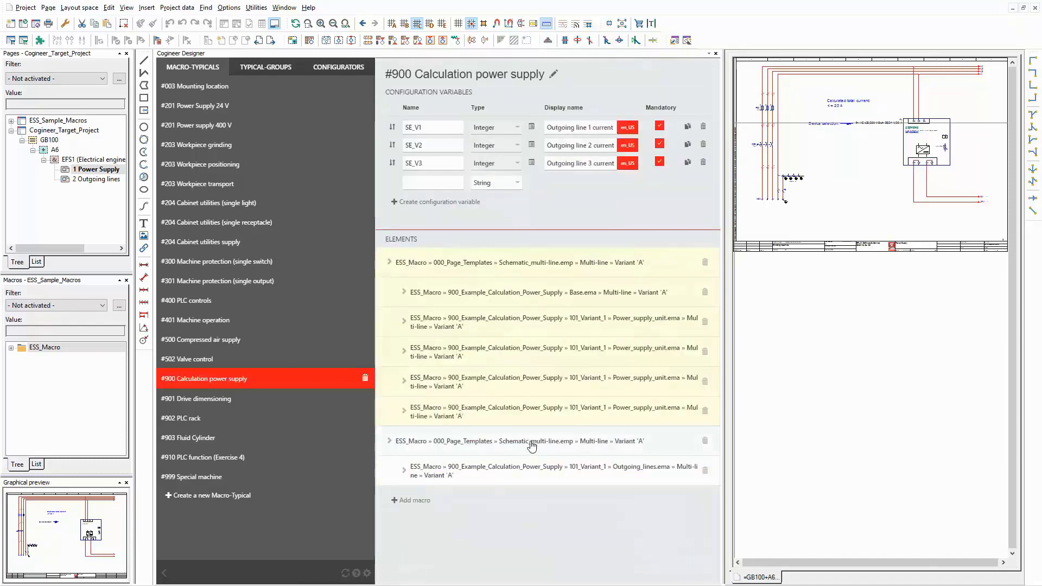
click(546, 412)
scroll(554, 396, down, 3)
drag(579, 307, 567, 305)
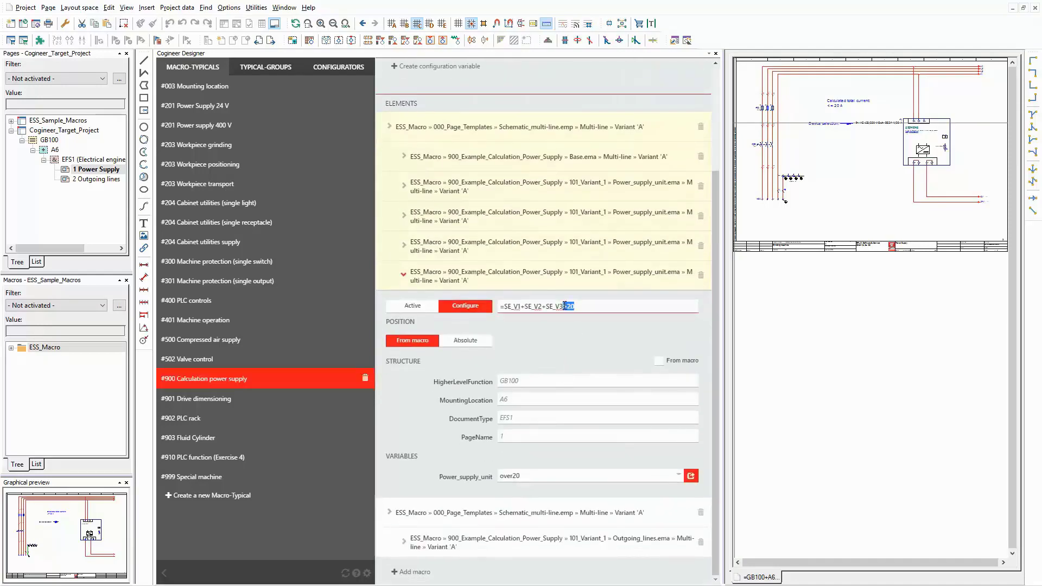
double_click(522, 477)
click(597, 278)
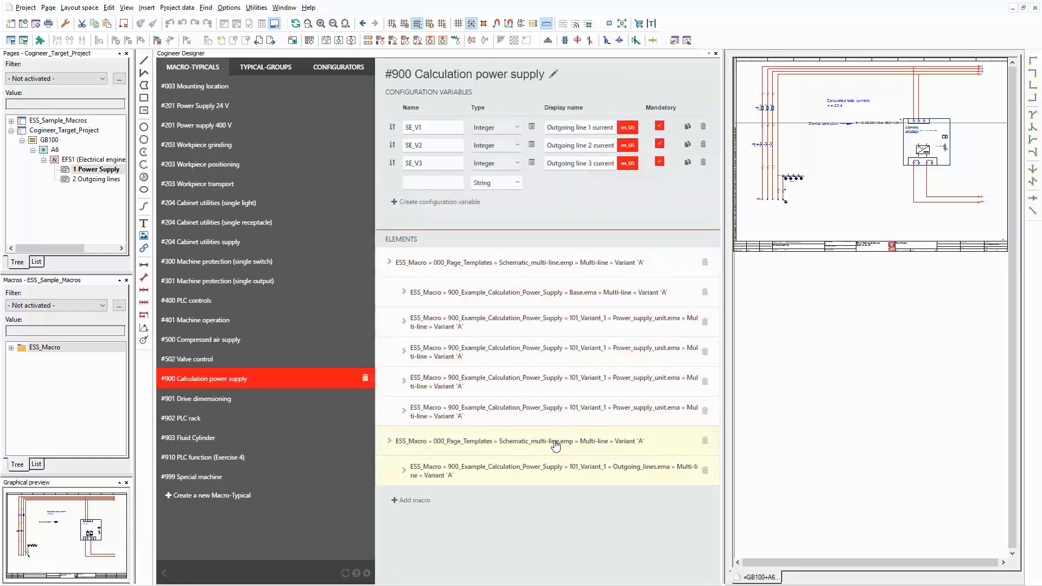
- Expand and collapse the second page template element's settings
click(556, 441)
scroll(555, 446, down, 3)
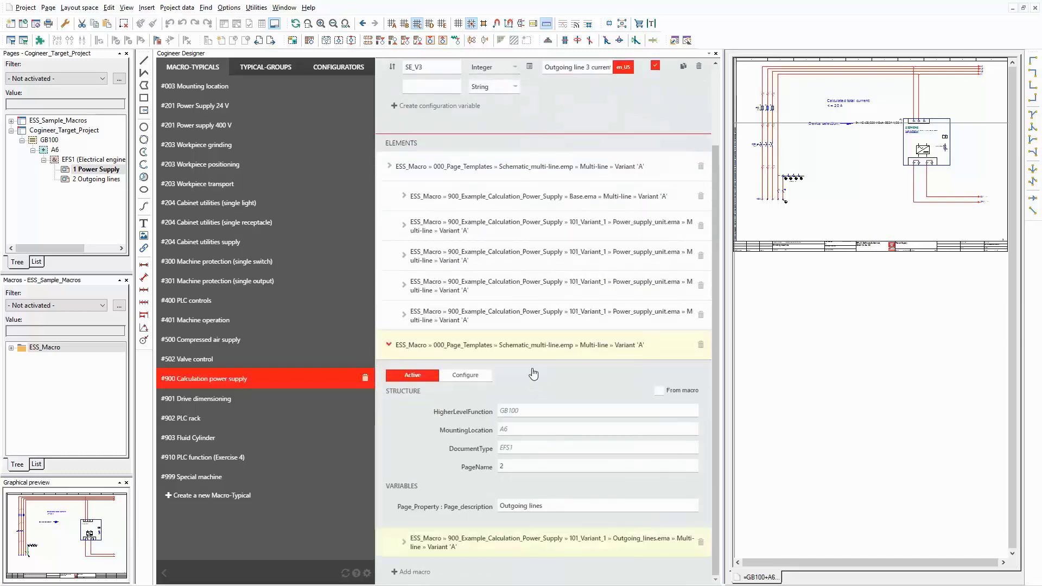
click(493, 347)
- Check the Outgoing_lines.ema mappings Circuit_breaker1–3 = SE_V1–SE_V3, then collapse the element
click(514, 473)
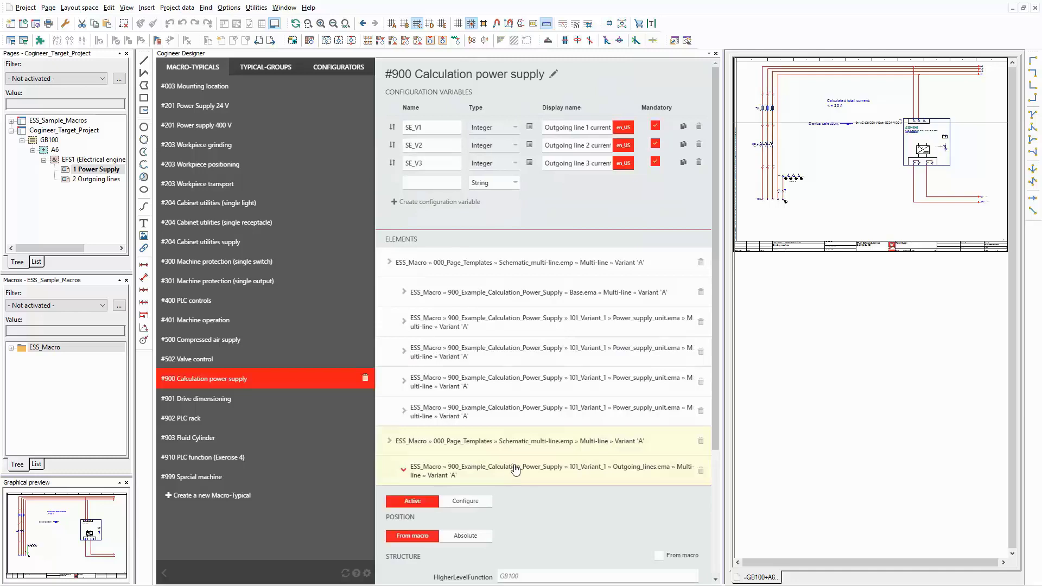
scroll(516, 466, down, 5)
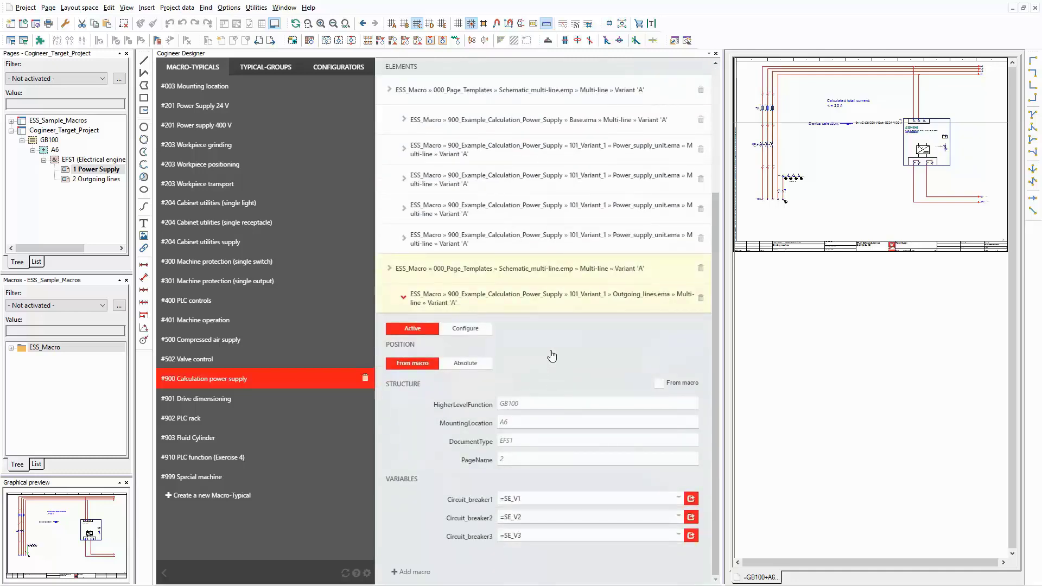
click(531, 500)
click(507, 518)
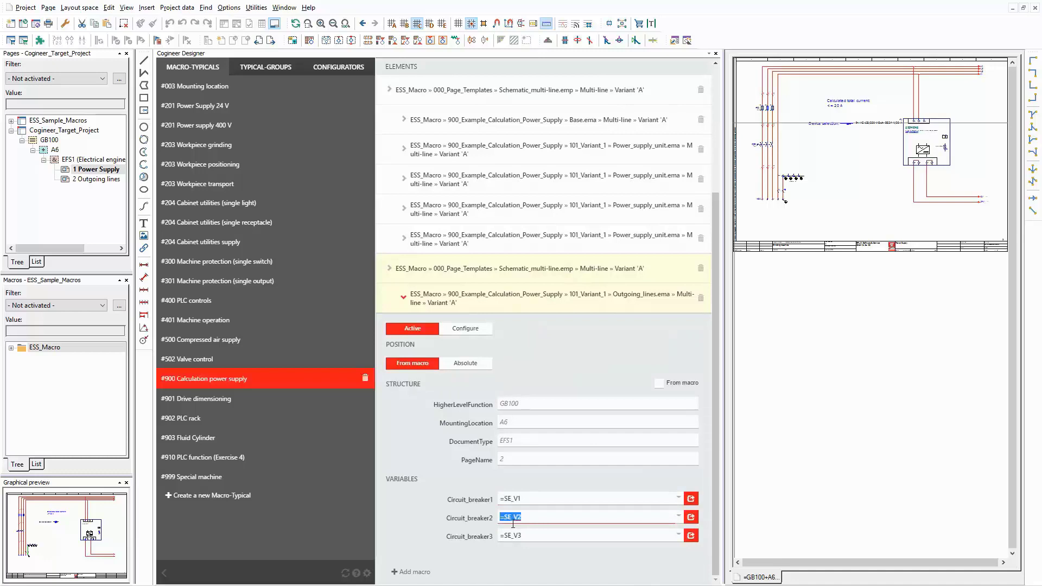
click(536, 539)
click(456, 480)
click(531, 299)
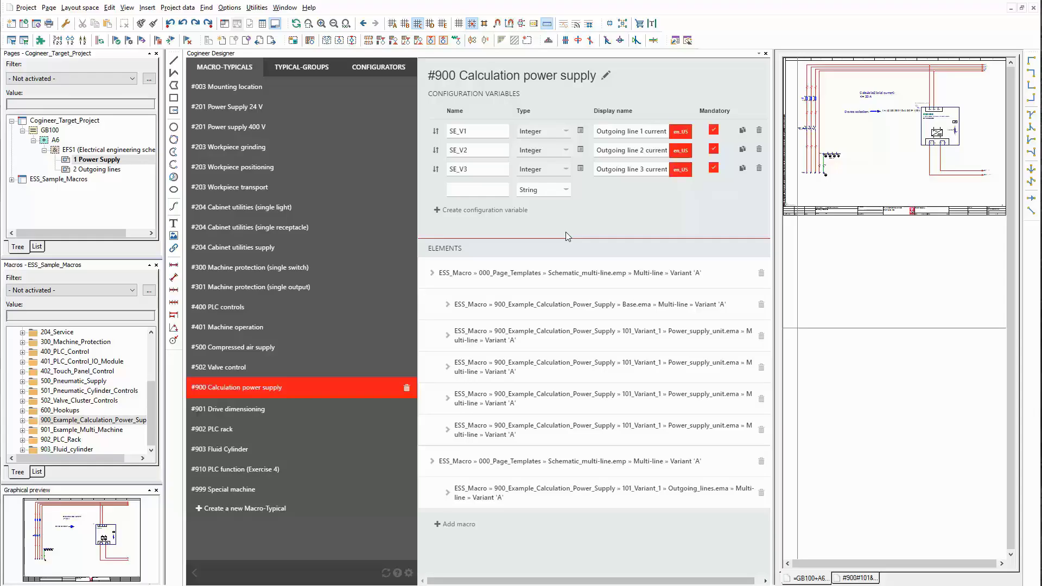
- Close the designer, expand 900_Example_Calculation_Power_Supply and go to the Base Variant A macro page
click(765, 54)
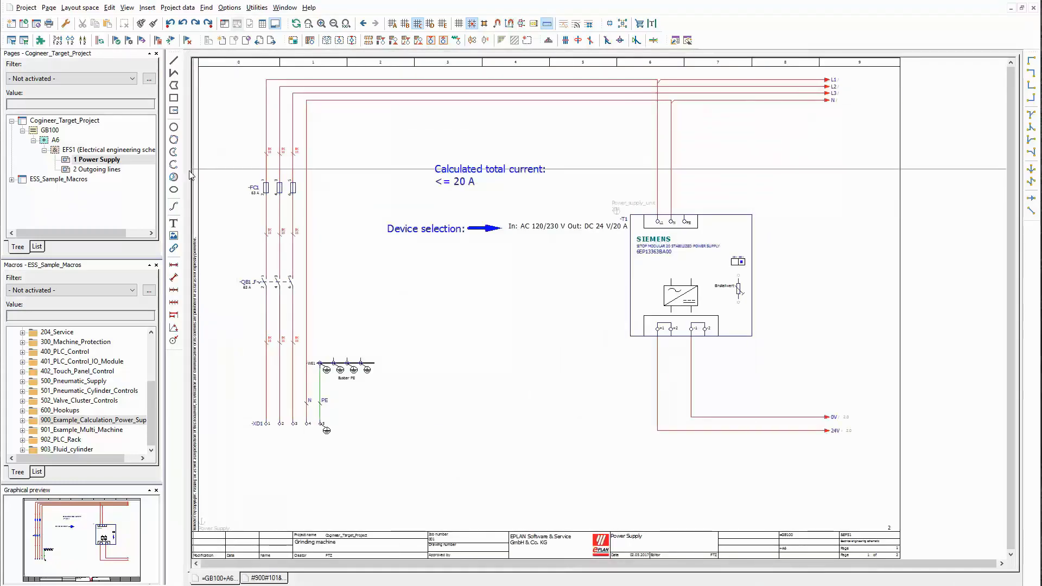
click(150, 267)
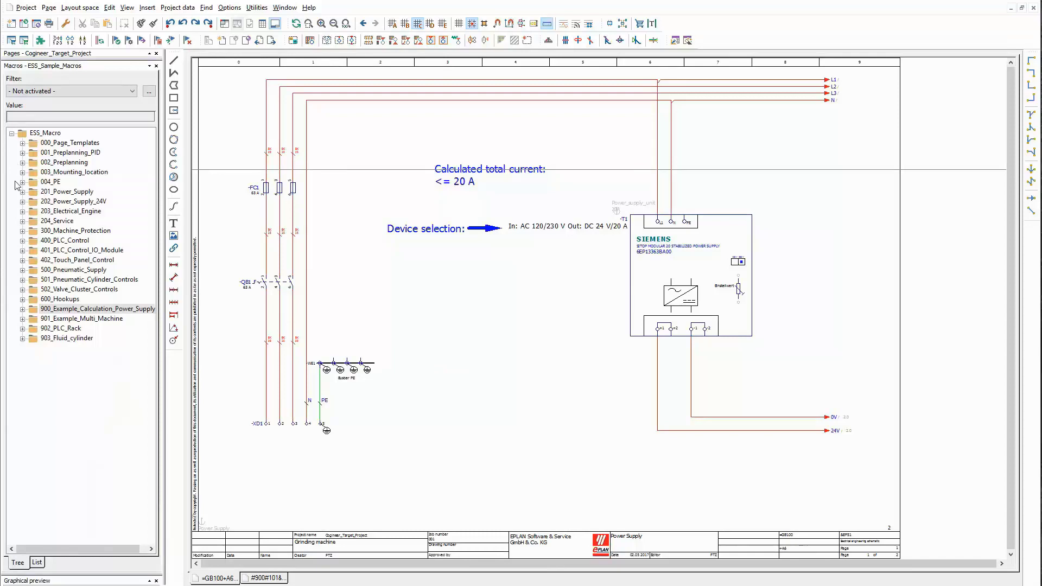
click(22, 308)
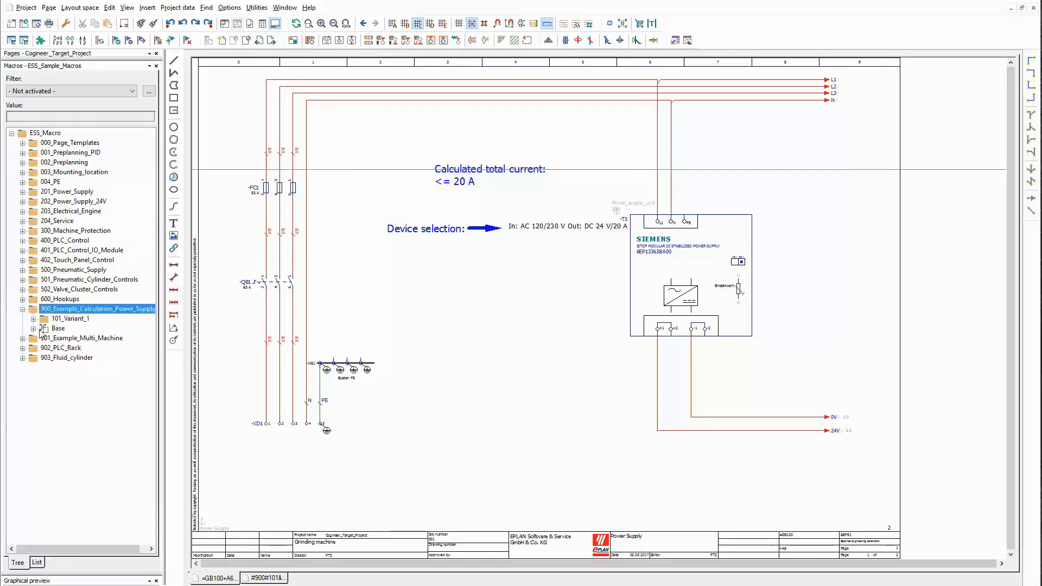
click(34, 329)
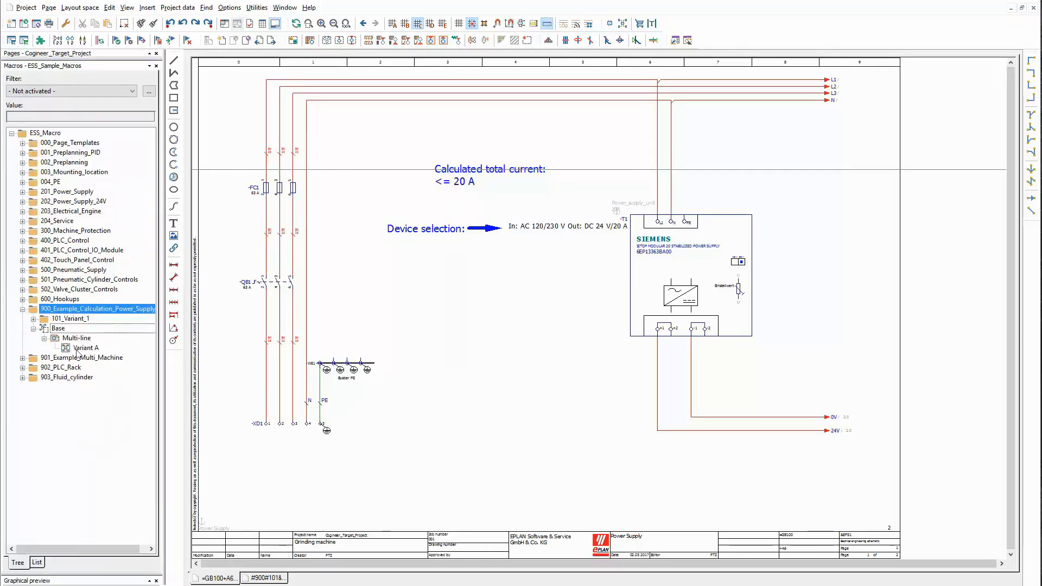
right_click(77, 353)
click(130, 396)
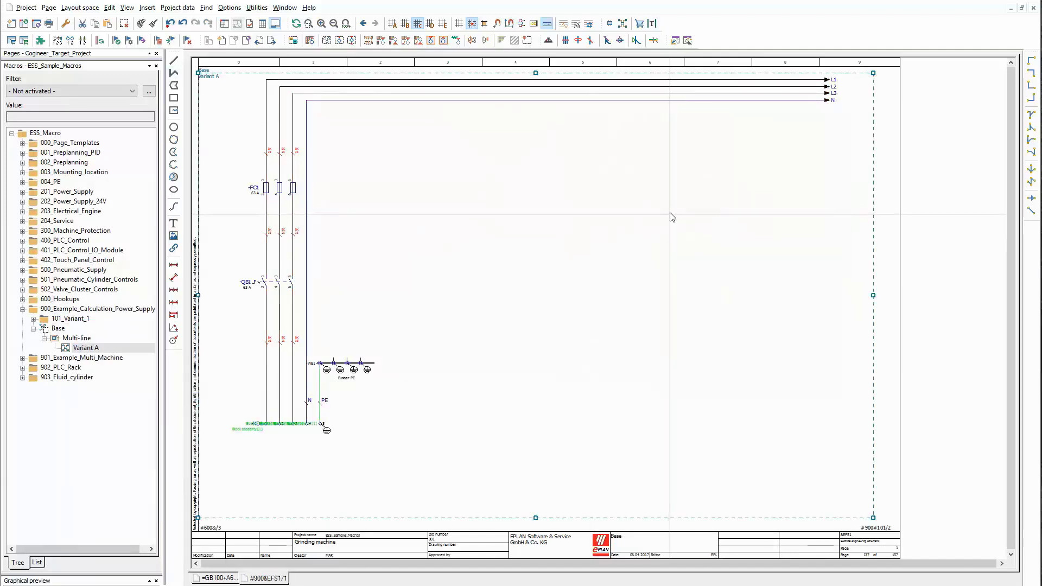
drag(760, 153, 395, 351)
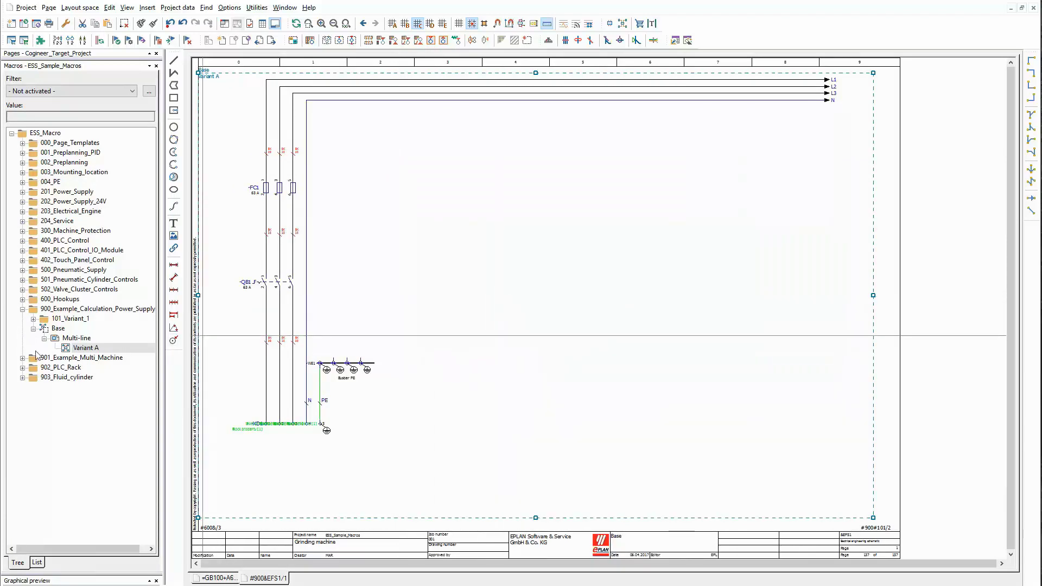
- Expand 101_Variant_1 and go to the graphic of Power_supply_unit Variant A
click(33, 319)
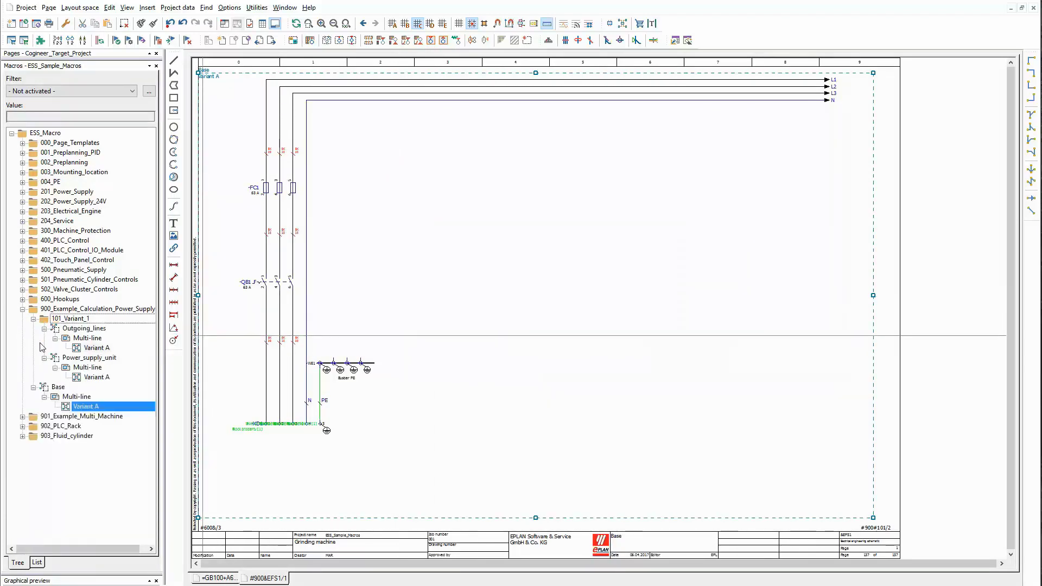
right_click(96, 378)
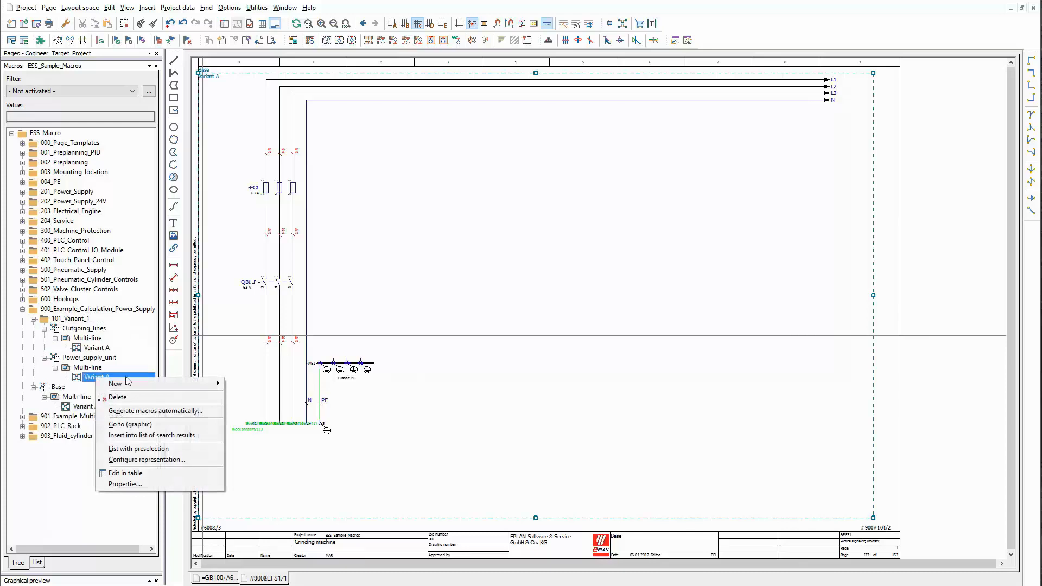
click(162, 425)
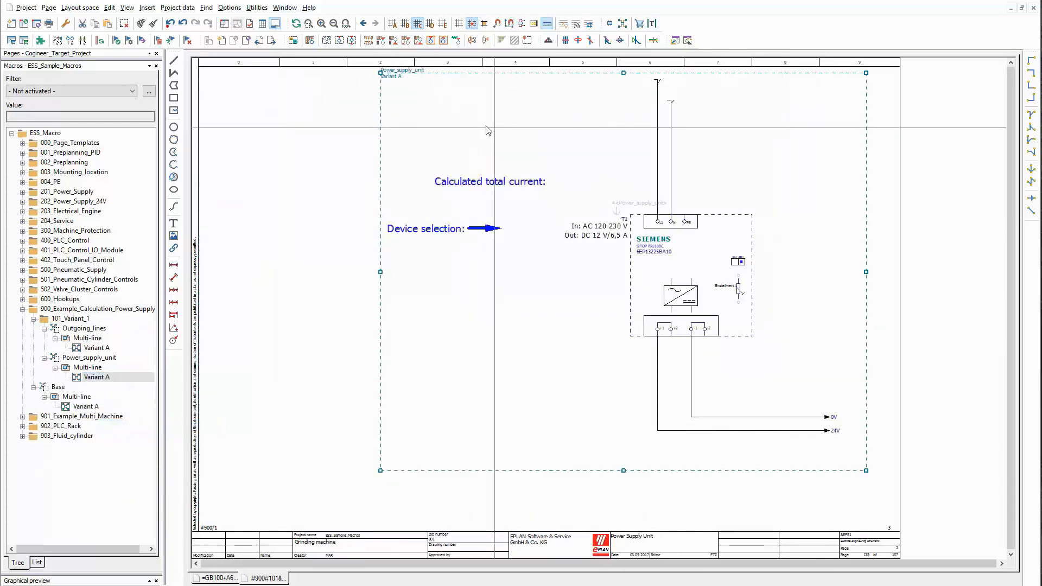
double_click(636, 206)
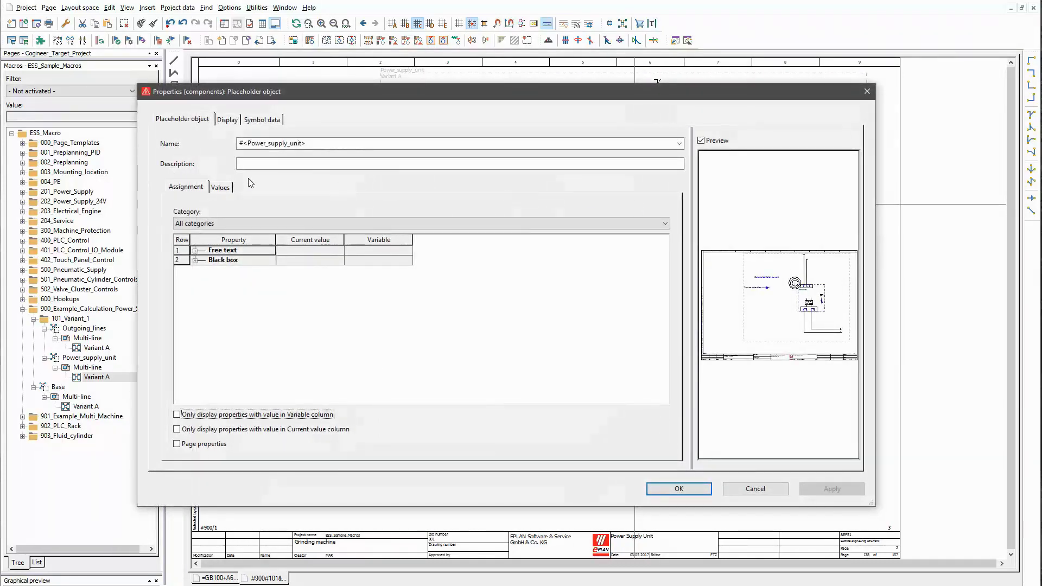
drag(307, 143, 230, 145)
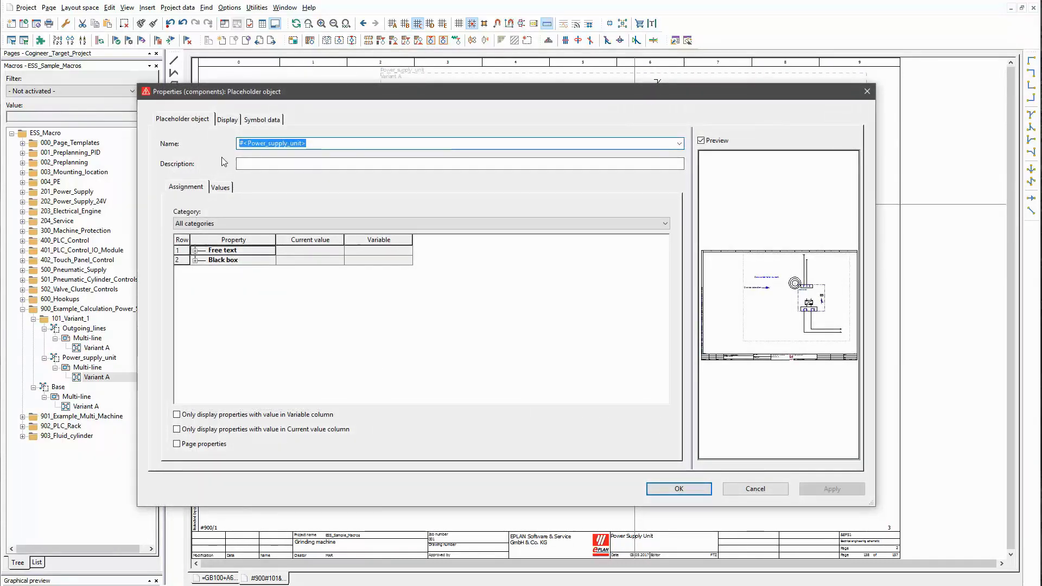
click(221, 189)
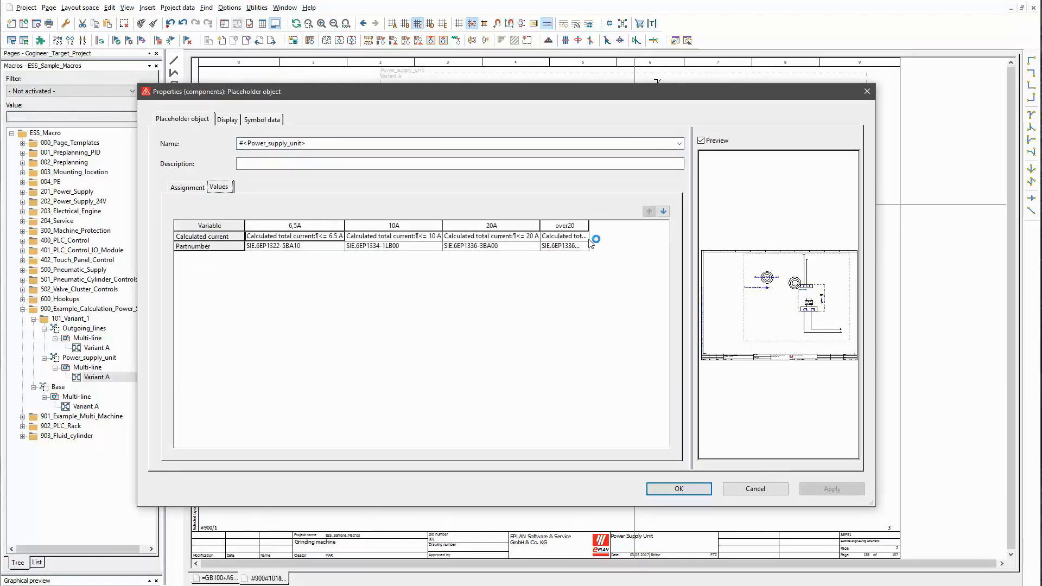
double_click(589, 226)
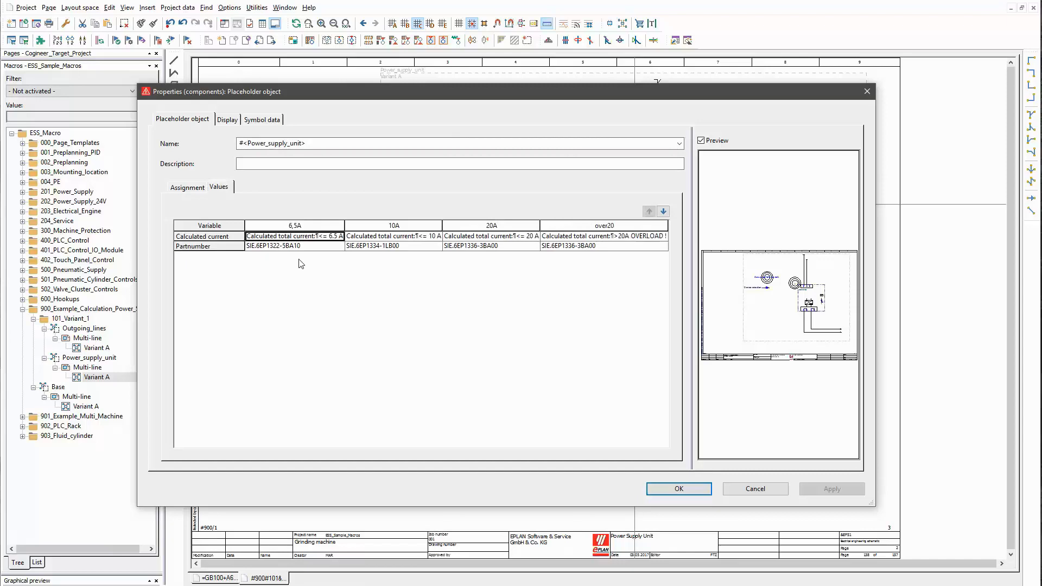
click(382, 250)
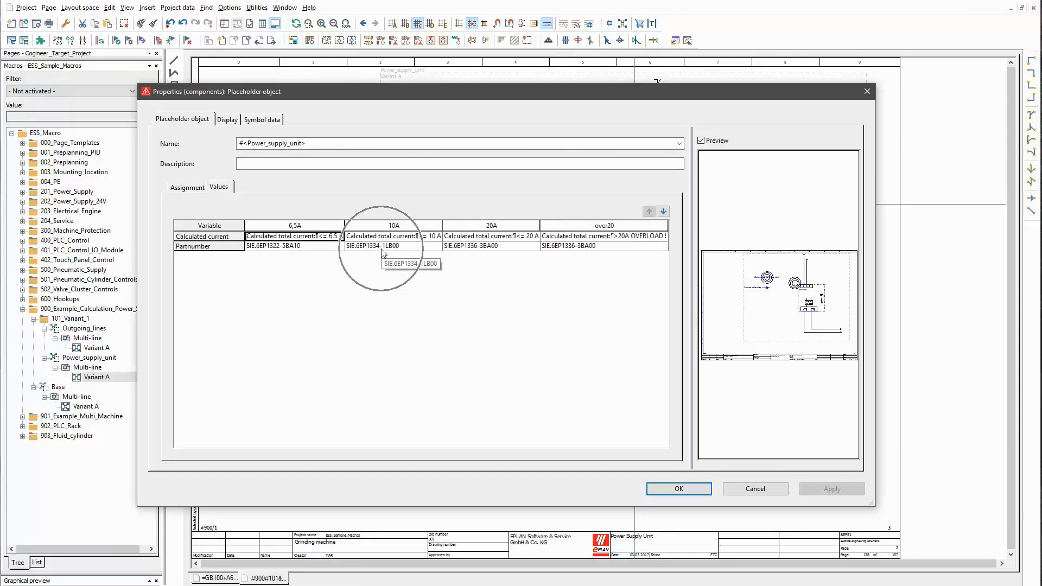
click(491, 249)
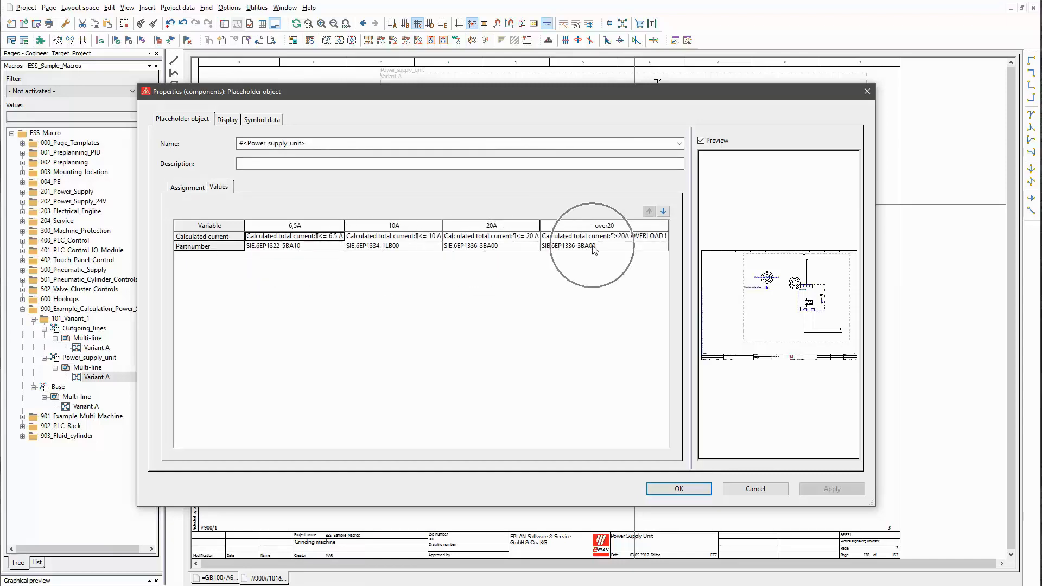
click(189, 188)
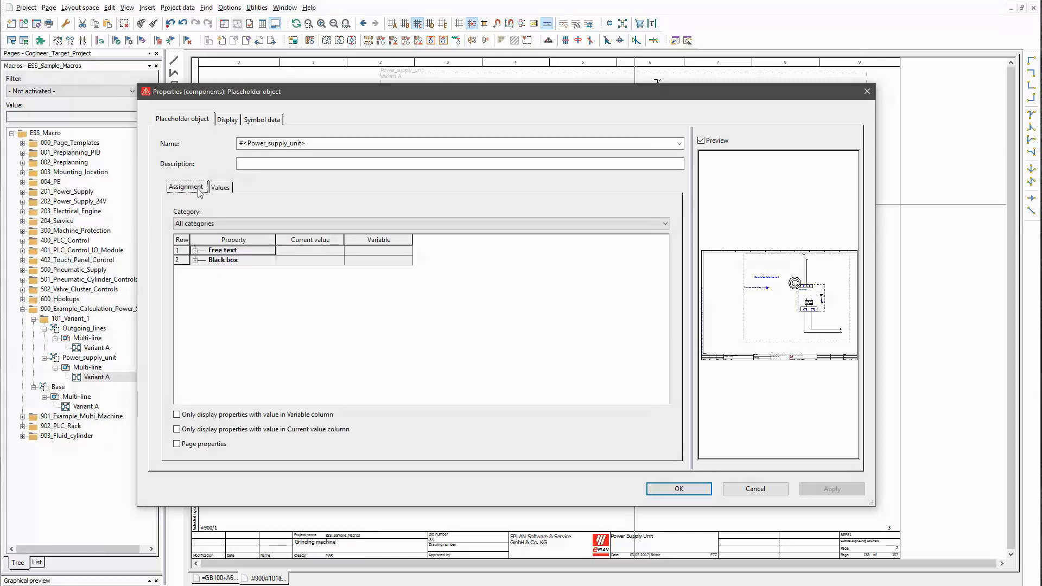
click(177, 415)
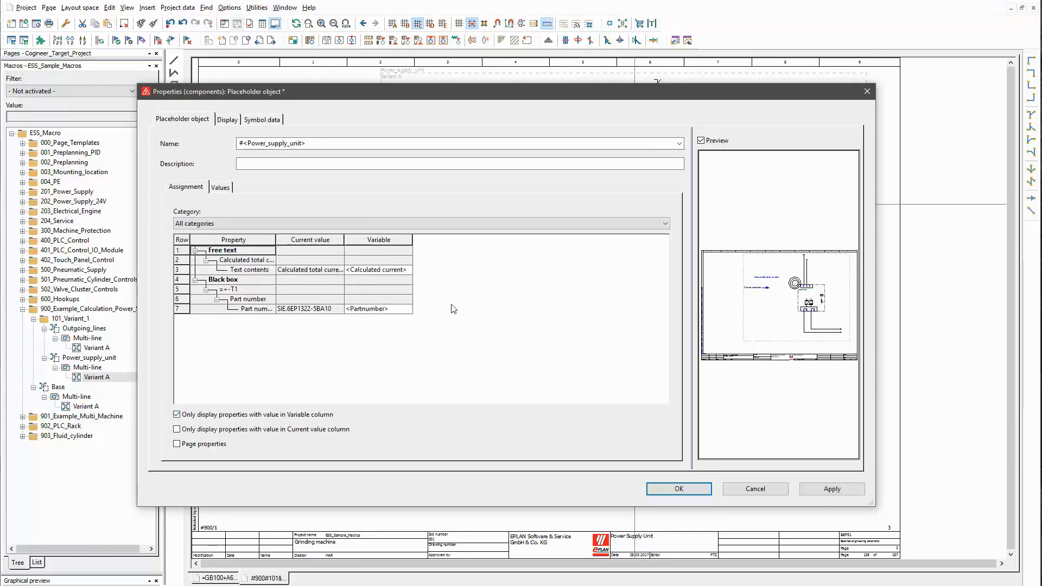
click(361, 310)
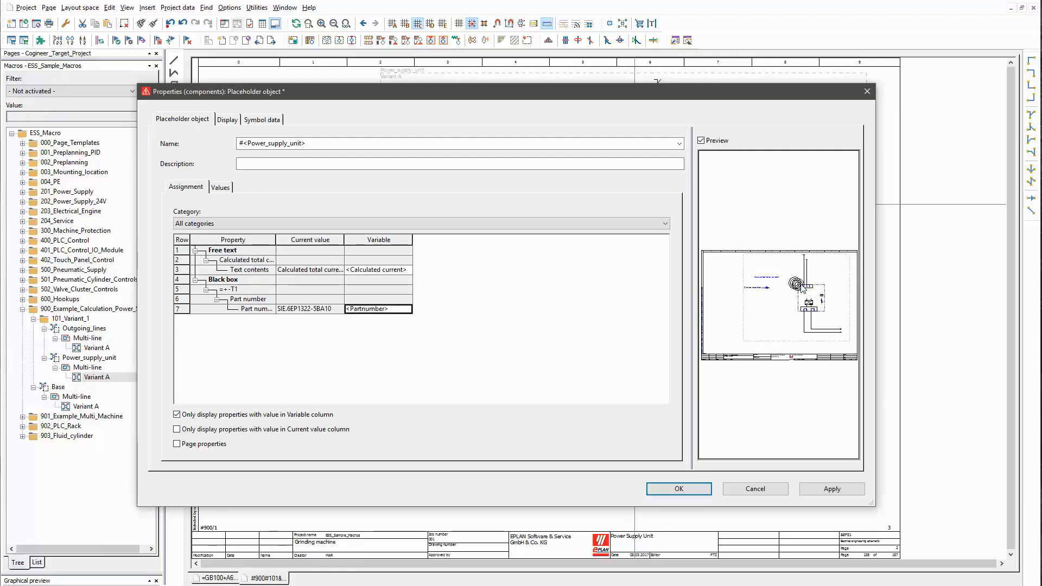
click(392, 271)
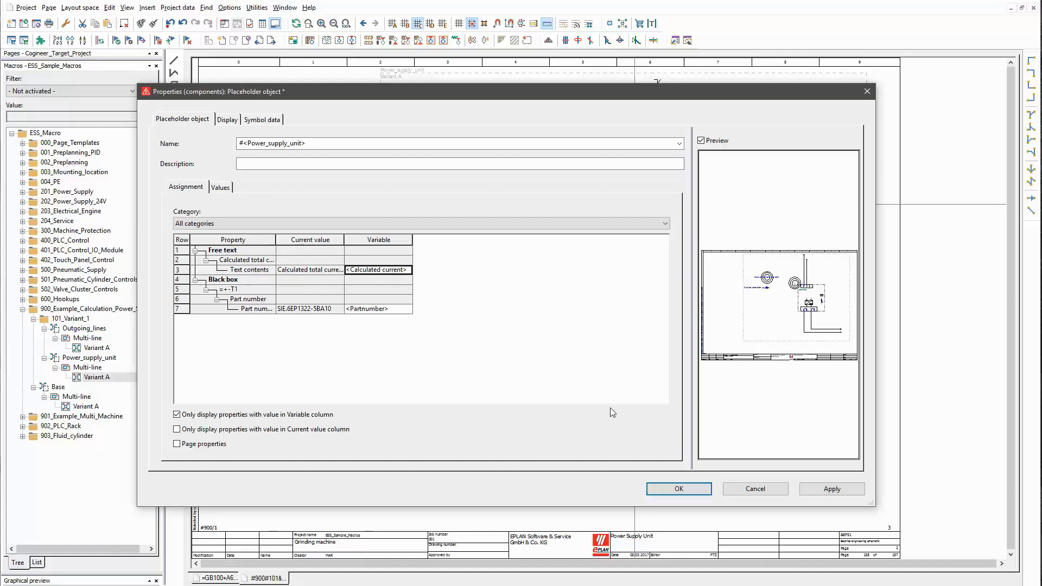
click(677, 489)
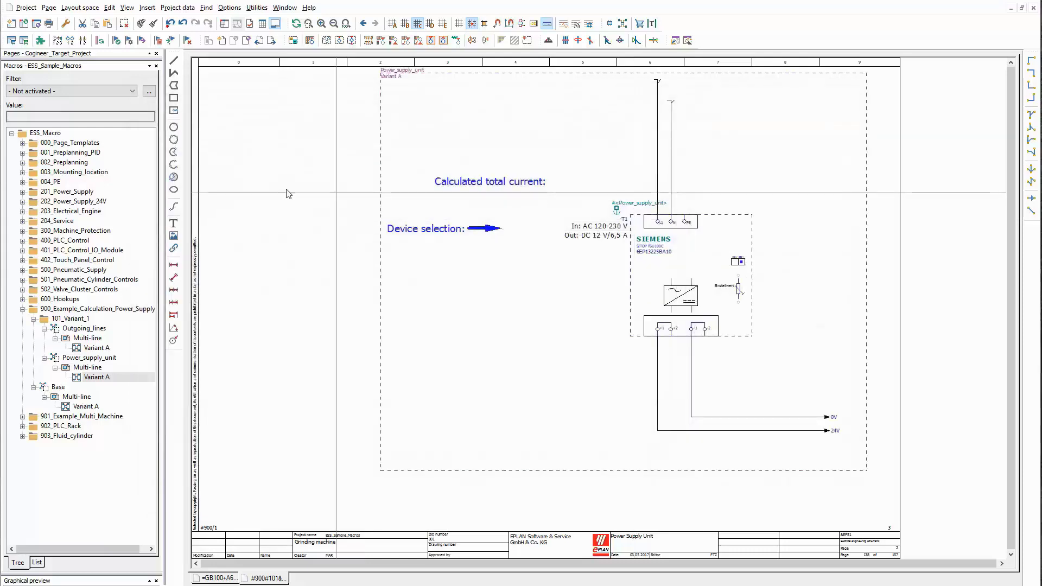
- Open the Outgoing_lines Variant A page and check the Circuit_breaker1 placeholder's 10A value set
right_click(93, 348)
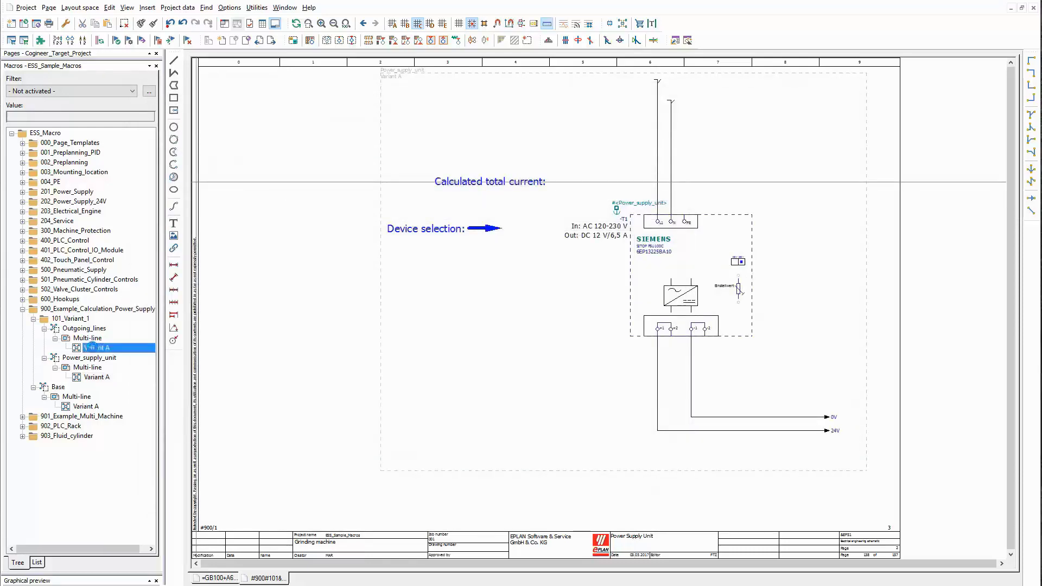
click(155, 396)
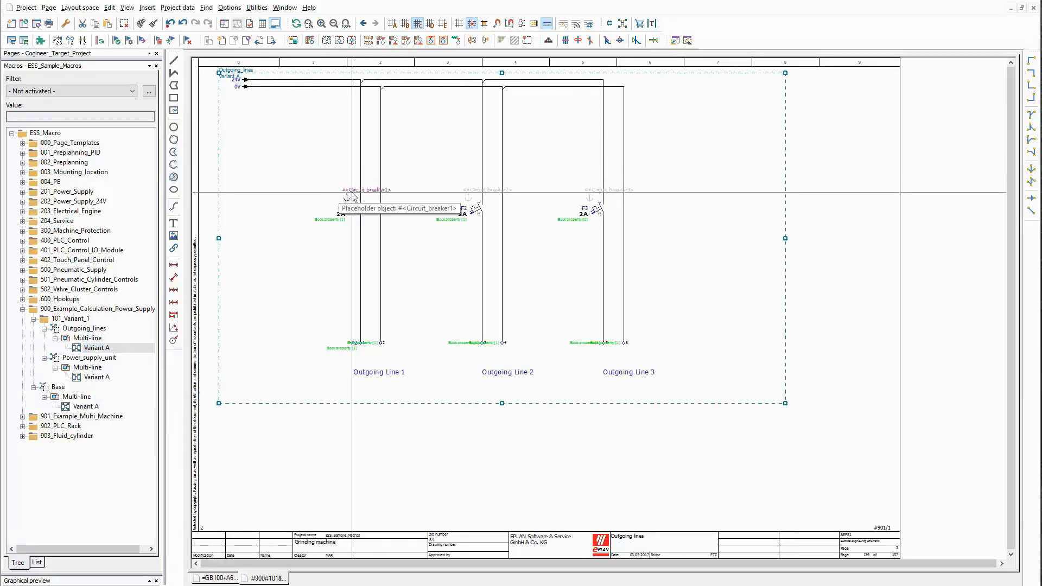
double_click(354, 196)
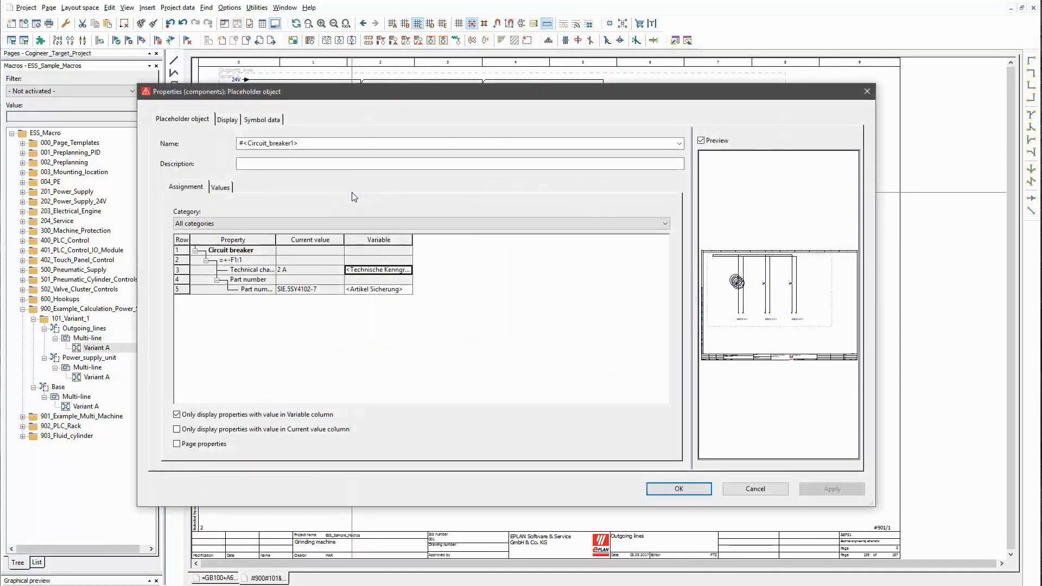
double_click(308, 143)
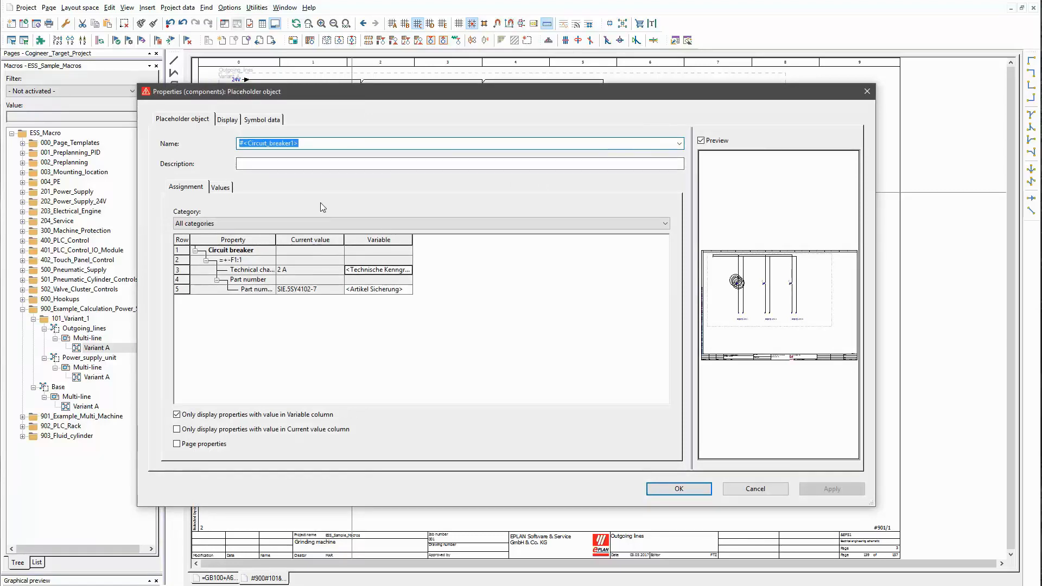
click(221, 187)
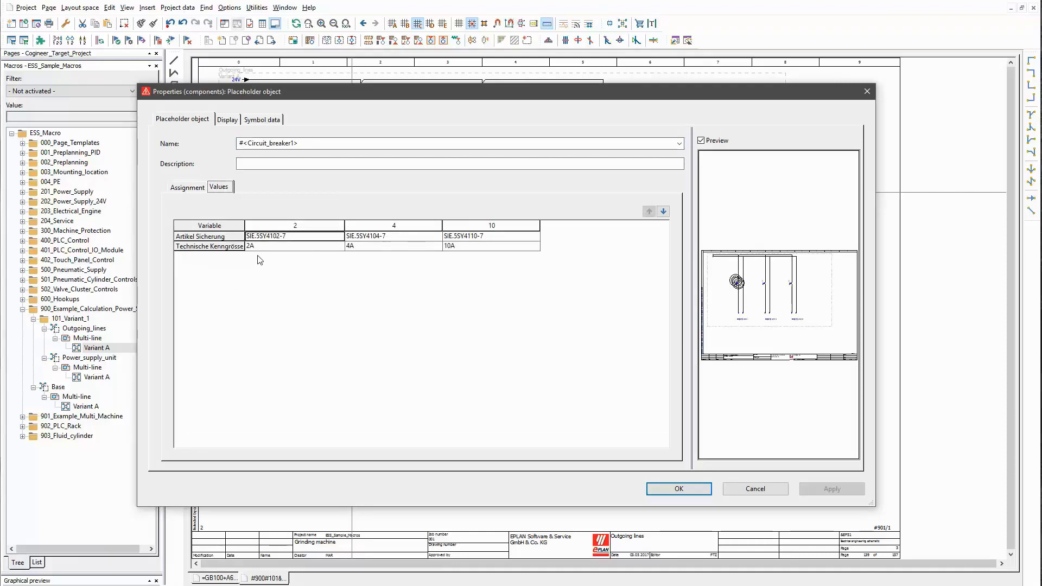
click(387, 256)
click(480, 250)
- Review the placeholder's variable assignments, confirm with OK, and return to the Power Supply page
click(187, 187)
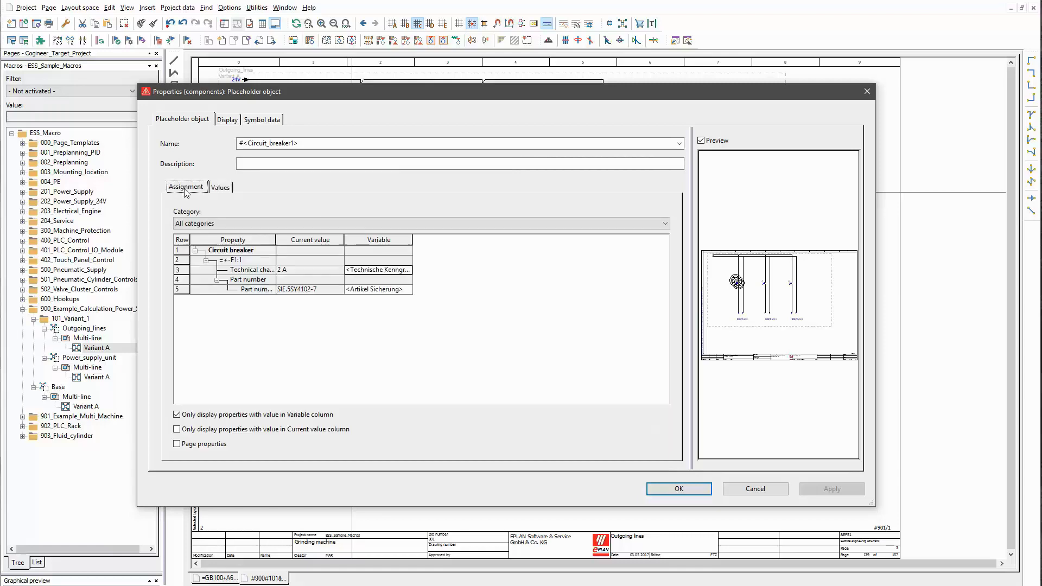
click(383, 270)
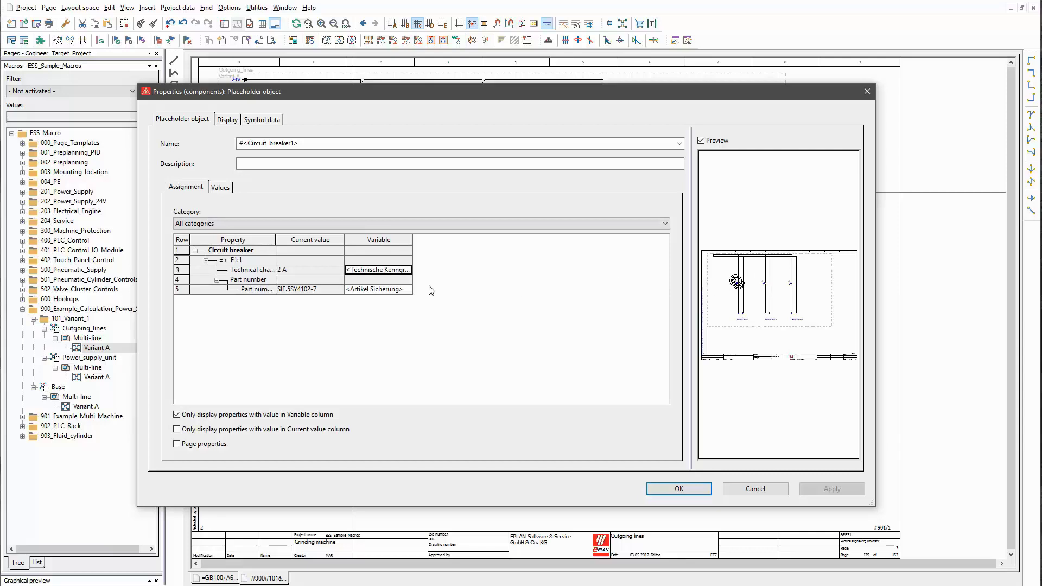
click(382, 290)
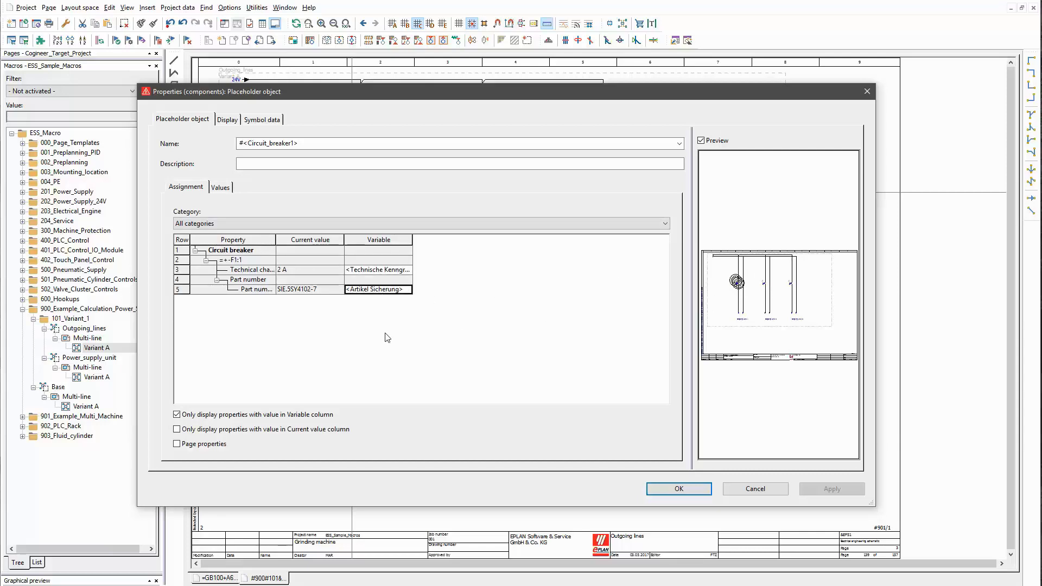
click(682, 490)
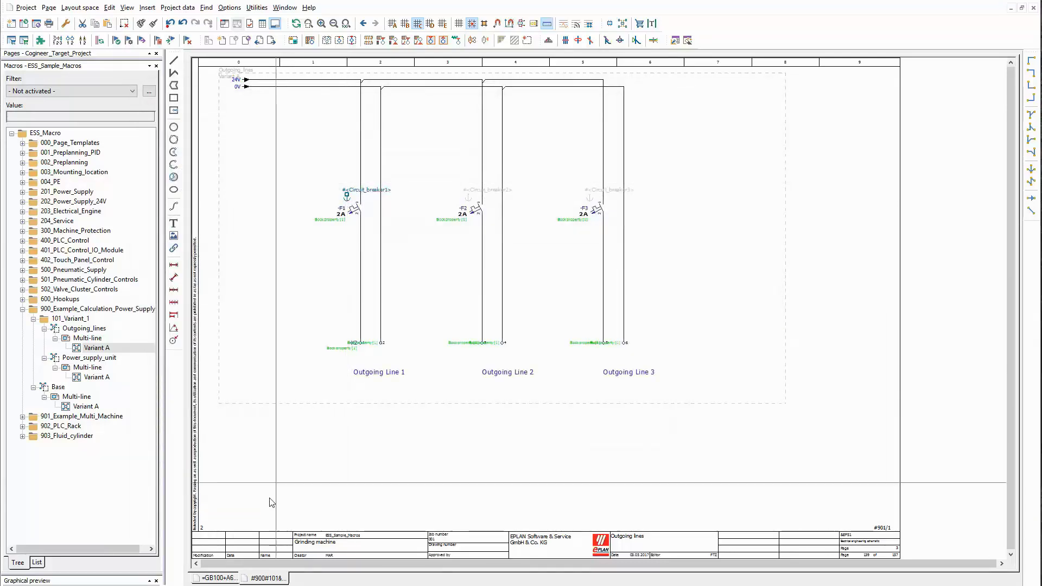
click(216, 578)
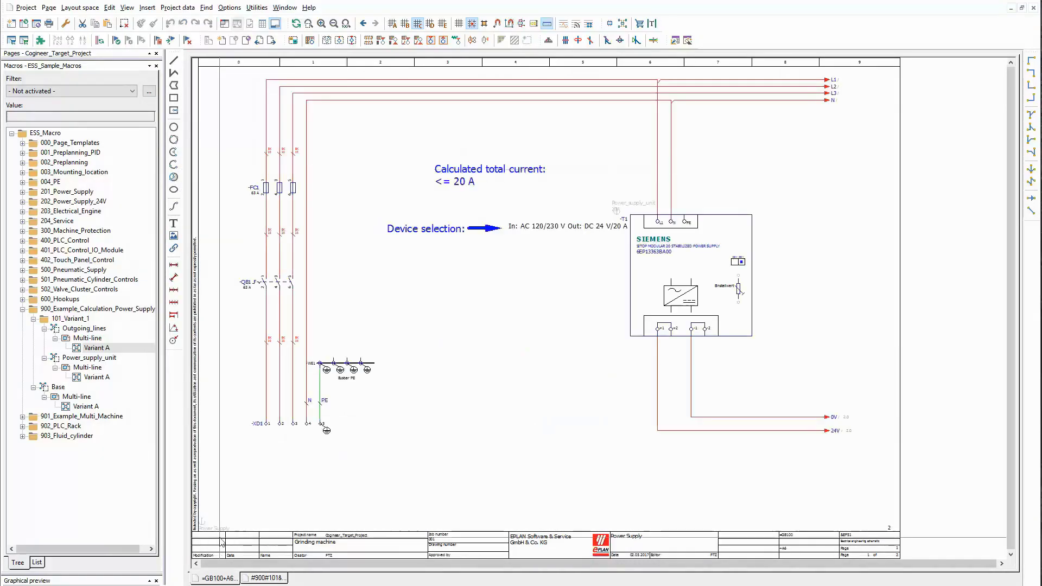